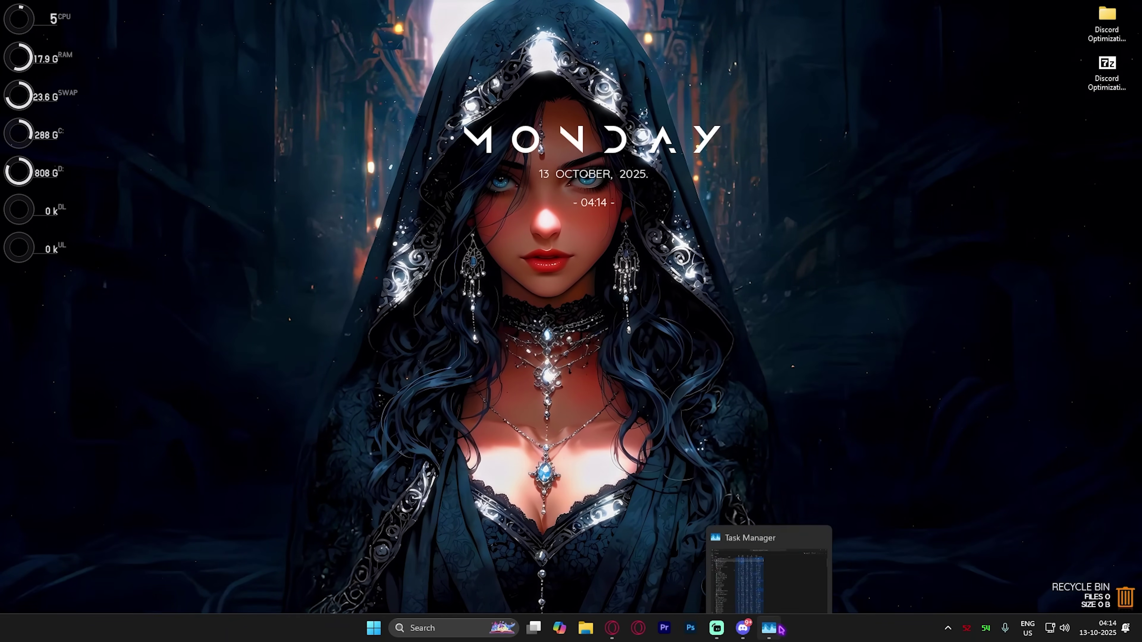
Switch to Discord and examine the theme, in-app icon, UI density, message spacing and scaling options in the Appearance settings.
left_click(743, 636)
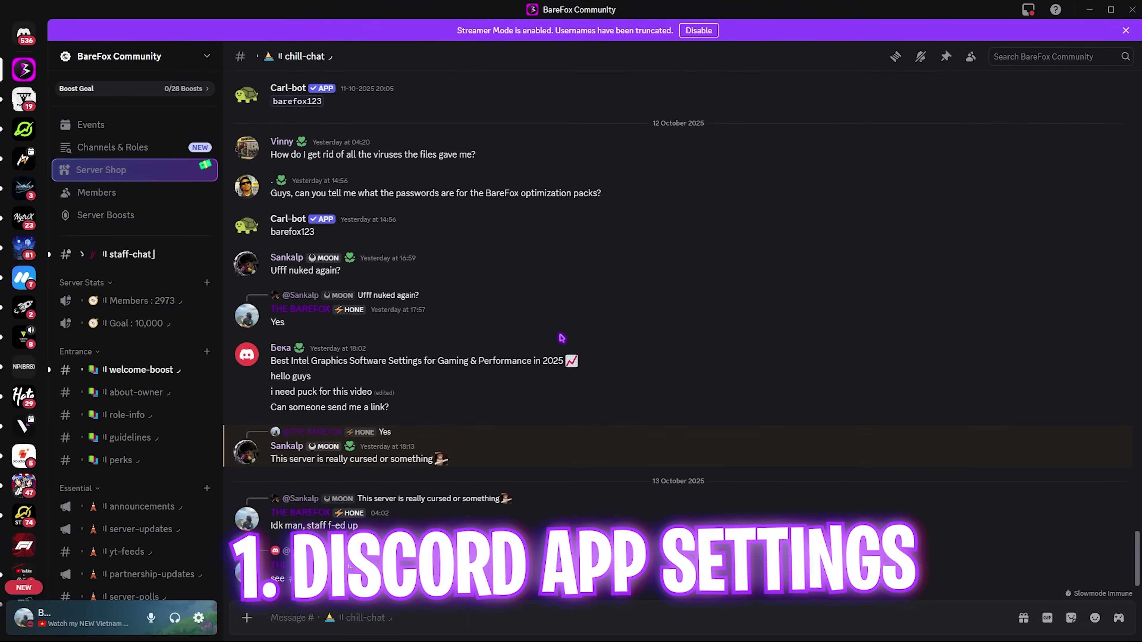
left_click(199, 619)
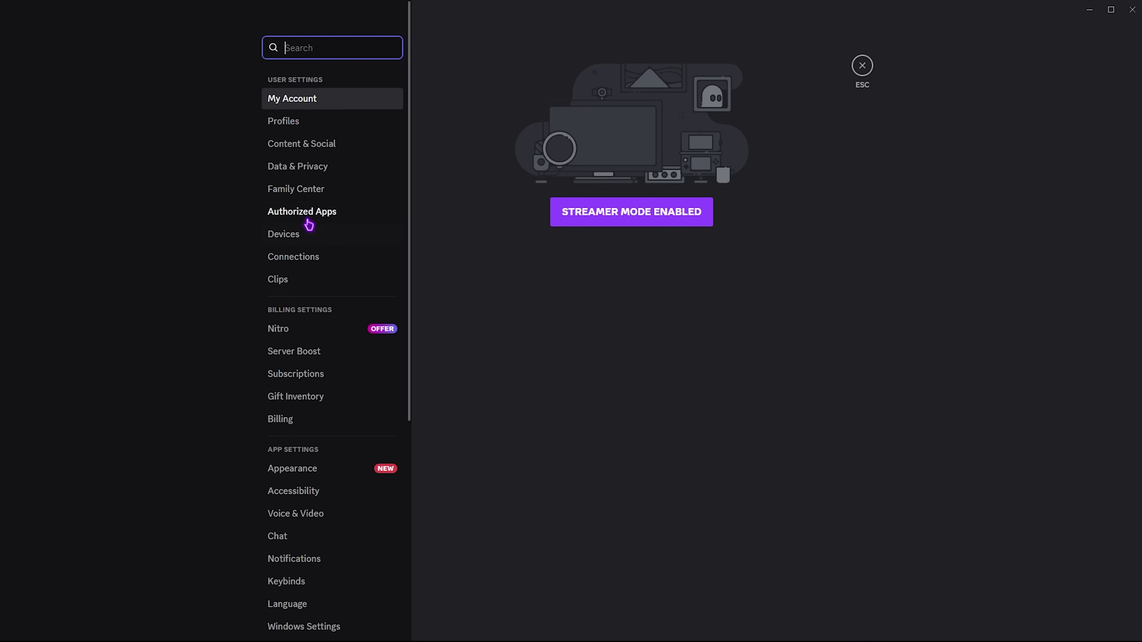
left_click(300, 470)
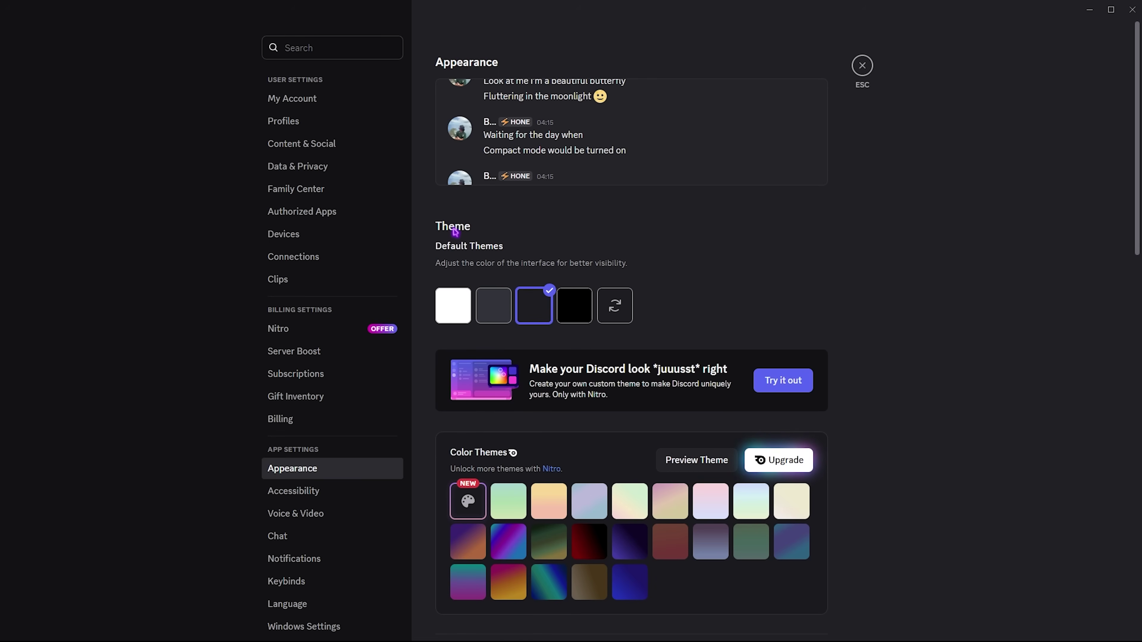
scroll(543, 461, "down", 2)
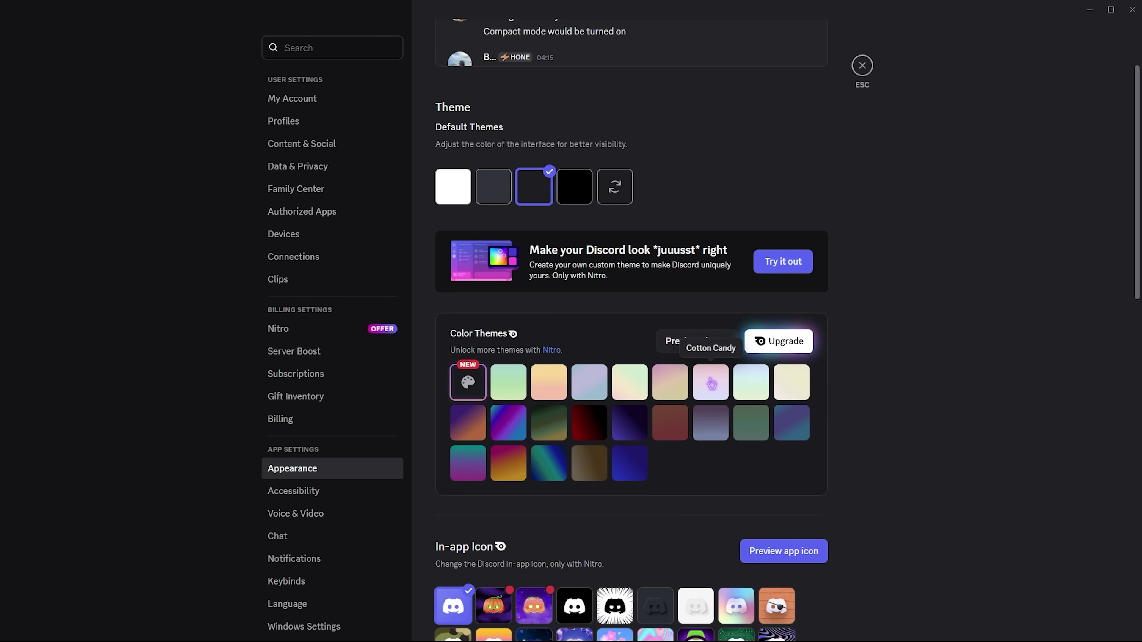
scroll(533, 179, "down", 4)
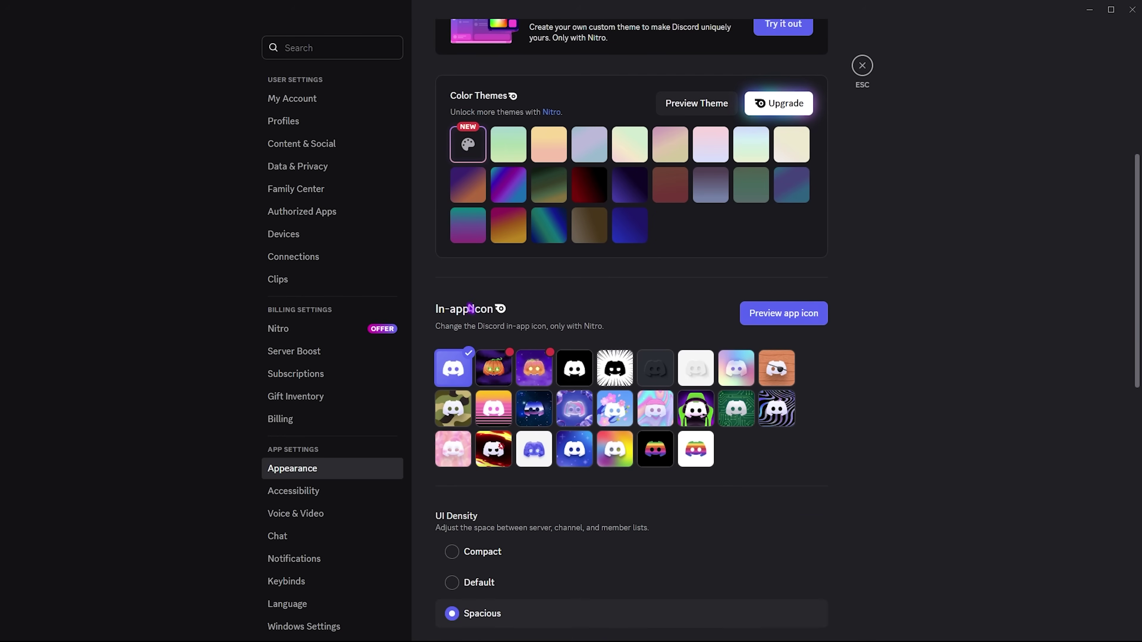
scroll(470, 312, "down", 5)
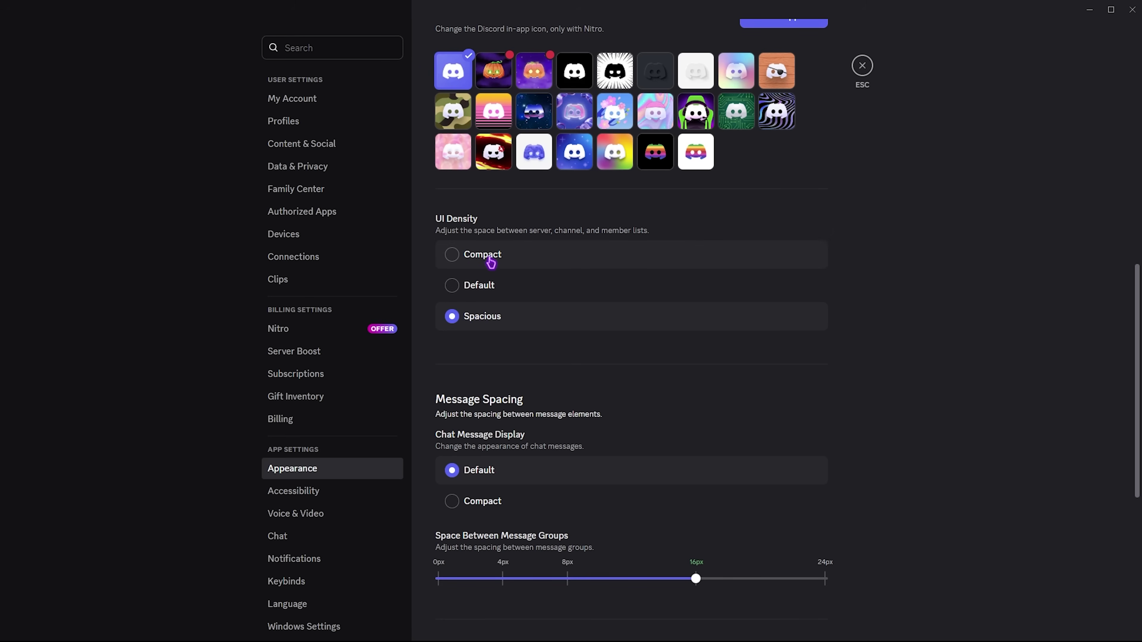
scroll(491, 263, "down", 7)
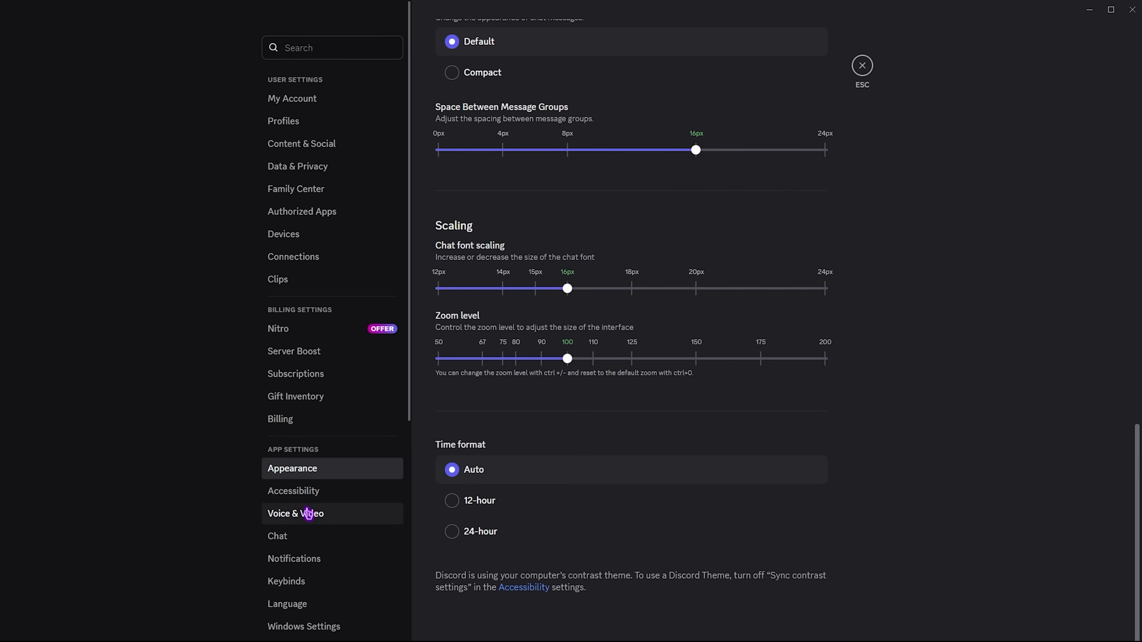
Turn off Video Hardware Acceleration in the video section of the Voice & Video settings and accept the change.
left_click(298, 517)
scroll(435, 405, "down", 9)
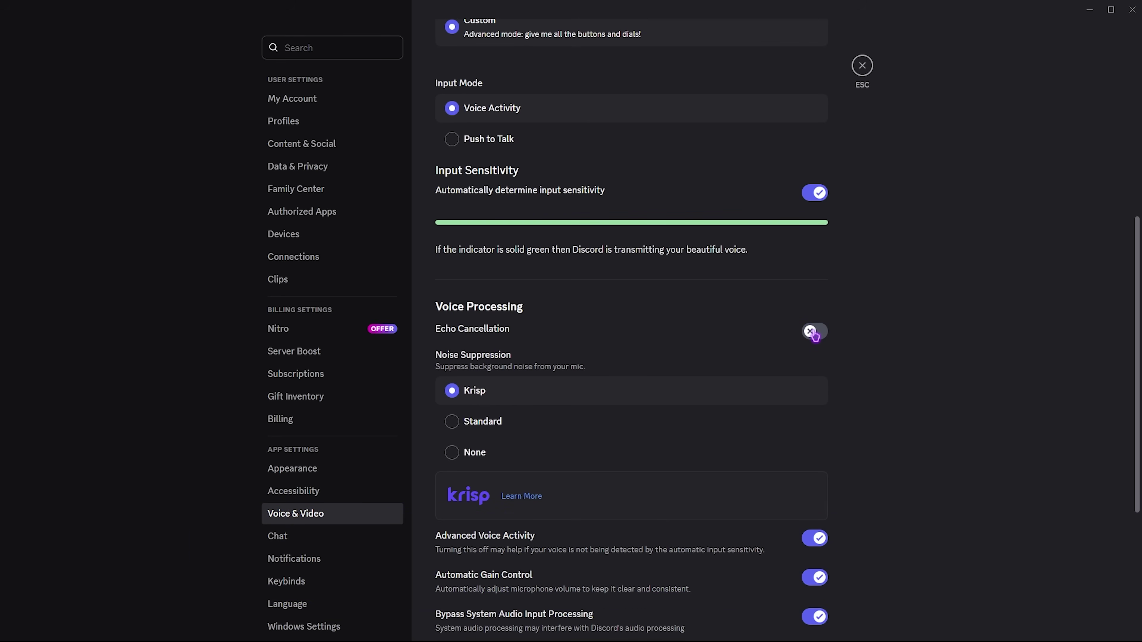
scroll(573, 332, "up", 9)
left_click(483, 96)
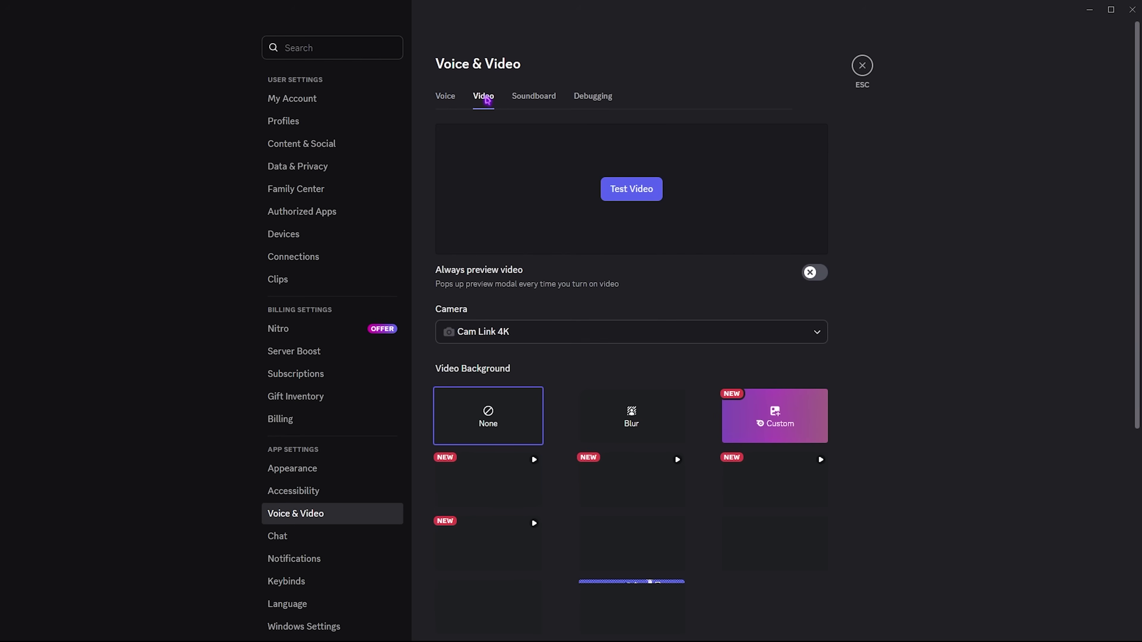
scroll(508, 315, "down", 8)
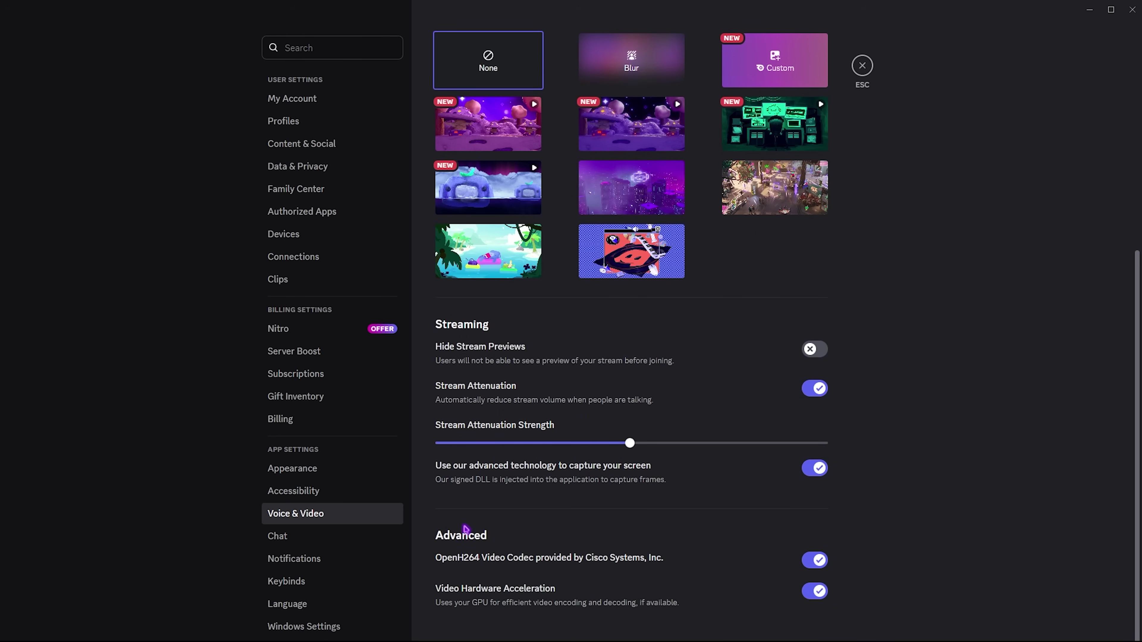
left_click(815, 593)
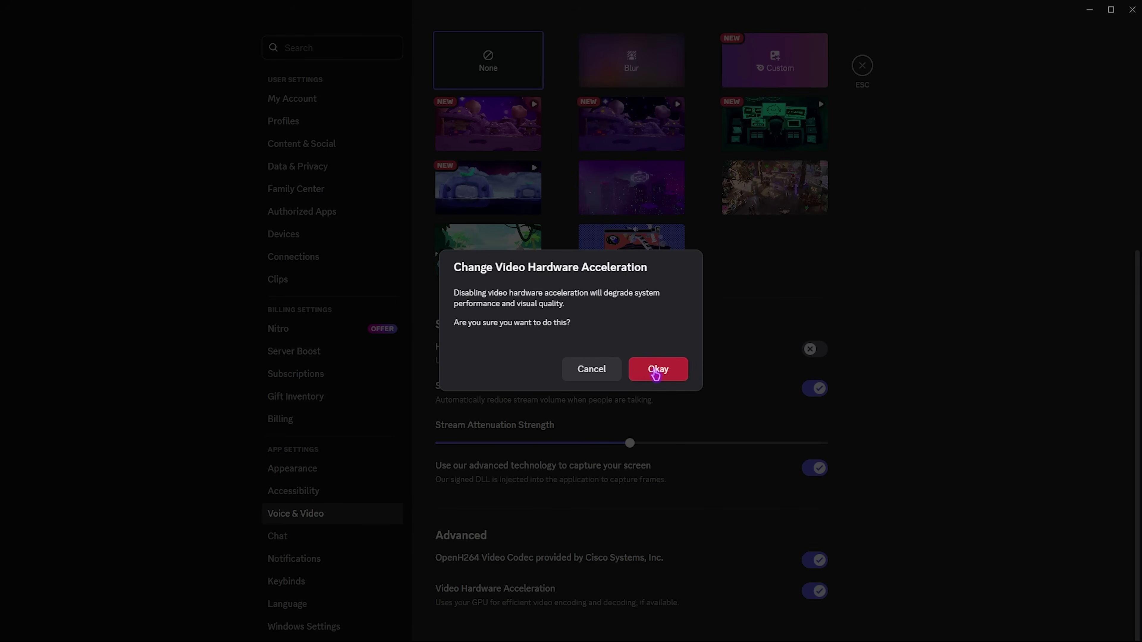
left_click(656, 370)
Disable desktop notifications and taskbar flashing in the Notifications settings.
scroll(314, 405, "down", 4)
left_click(282, 384)
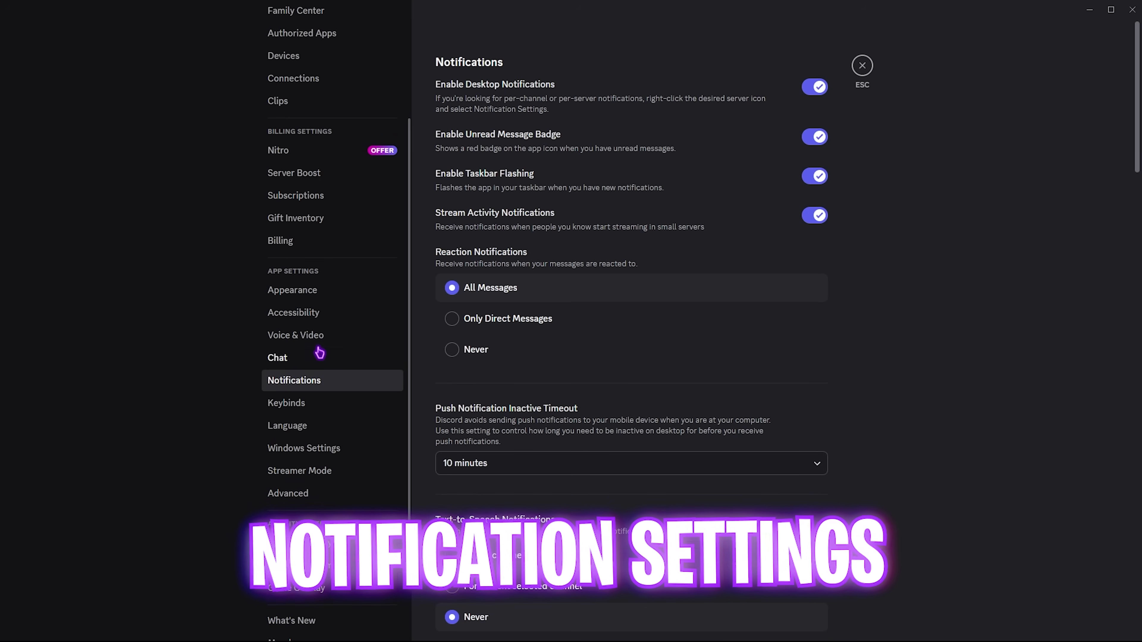
left_click(815, 95)
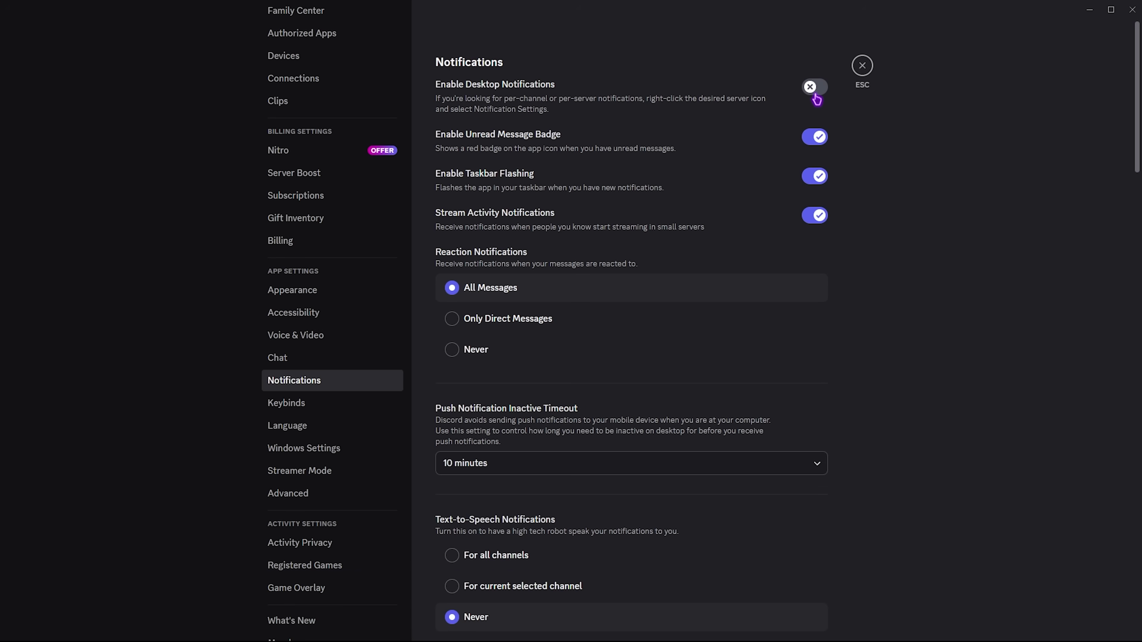
left_click(815, 179)
Stop Discord from opening on startup and disable Hardware Acceleration in the Advanced settings, accepting the restart.
left_click(305, 448)
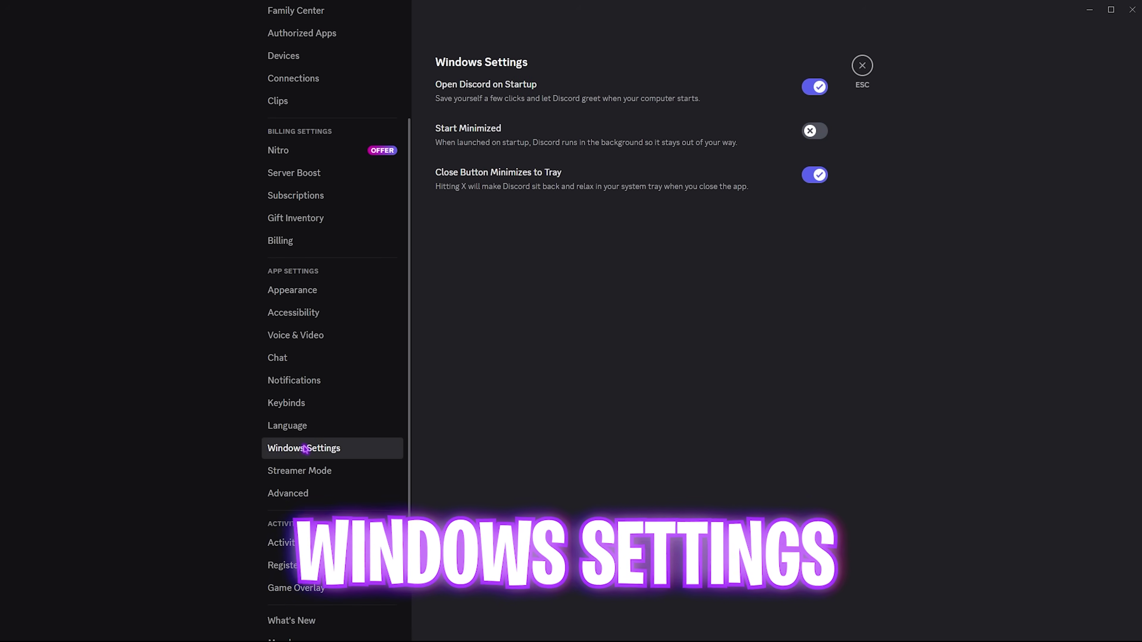
left_click(812, 90)
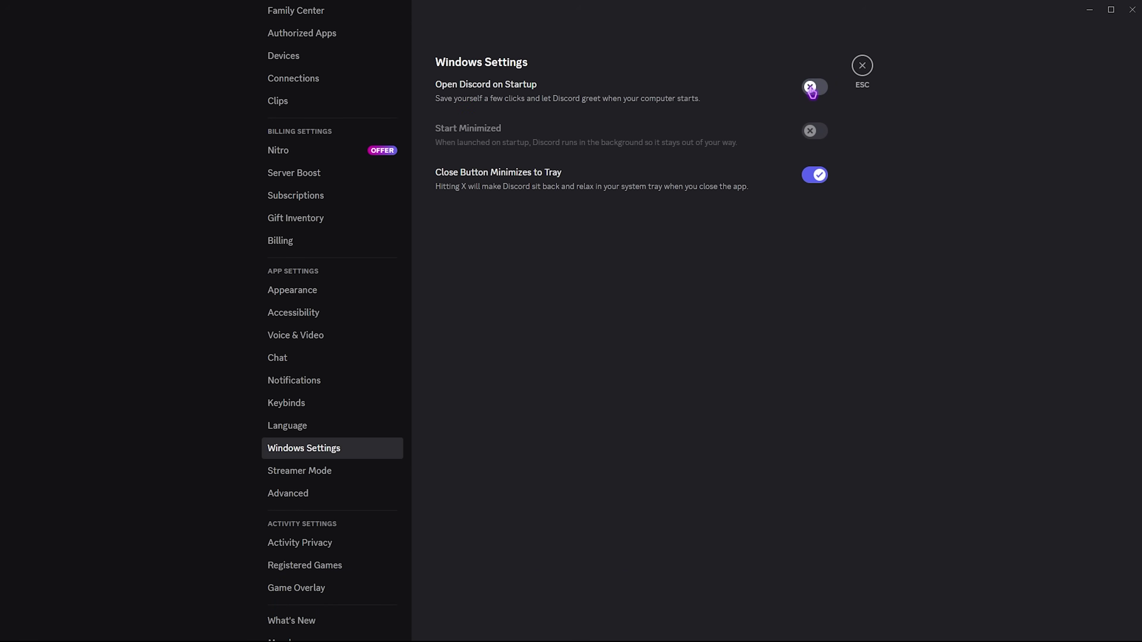
left_click(309, 380)
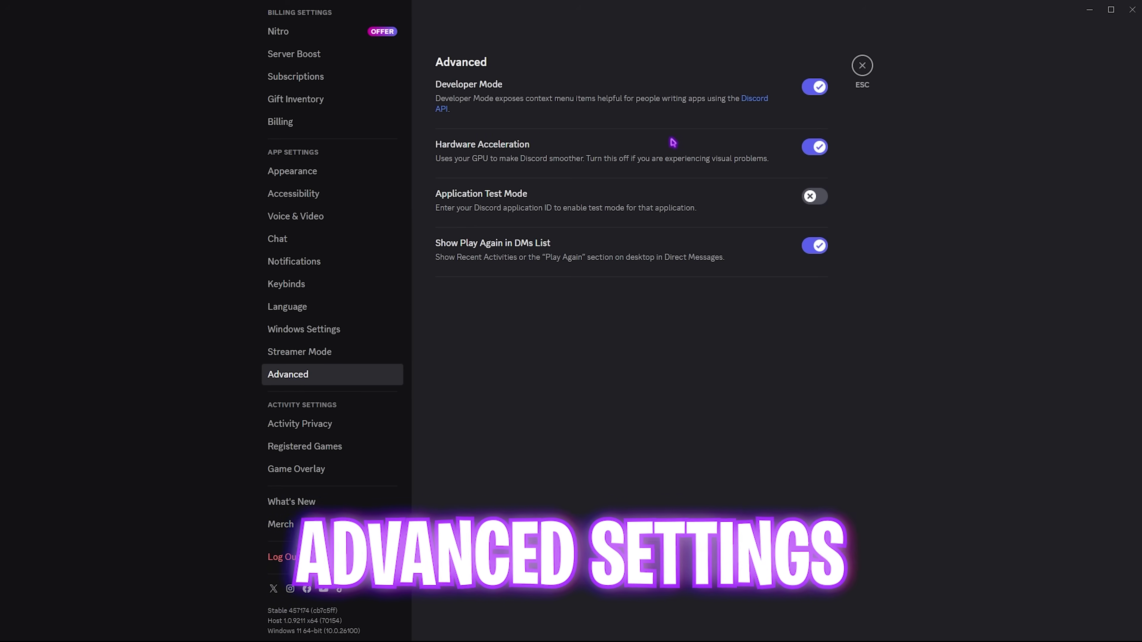
left_click(813, 148)
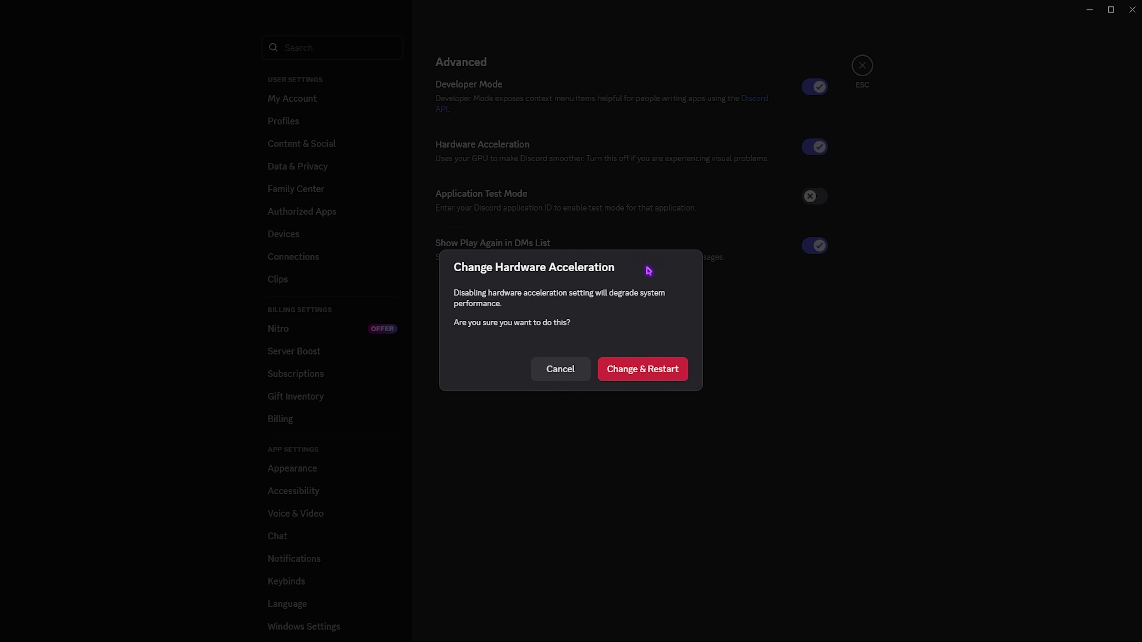
left_click(642, 369)
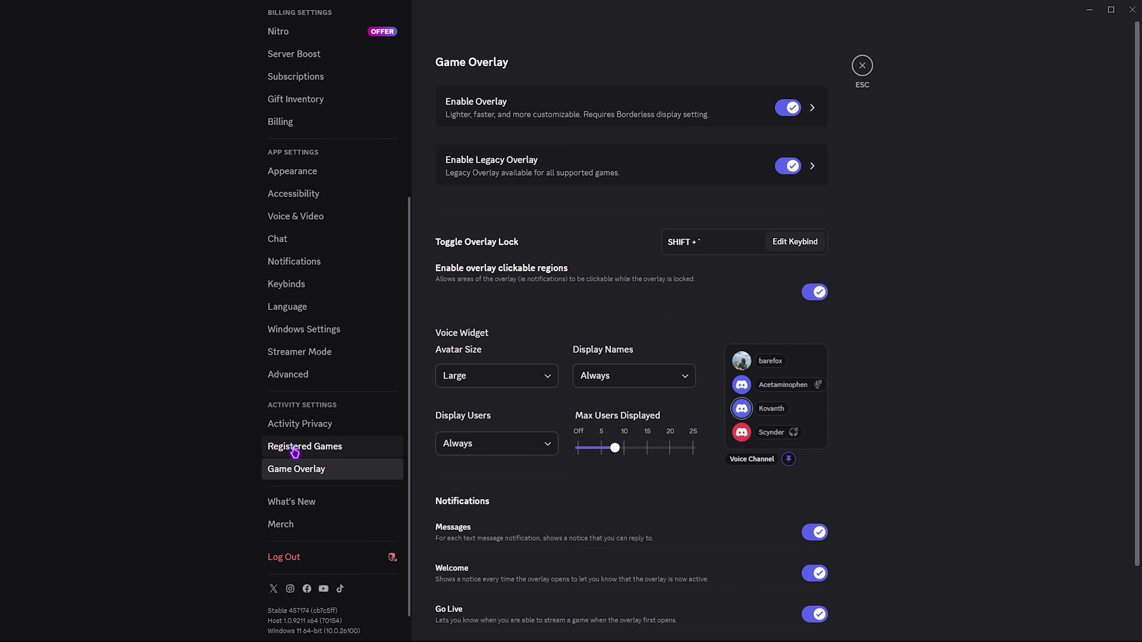
Disable the game overlay with the reason "It's not useful", turn off the legacy overlay as well, and leave the settings.
left_click(787, 108)
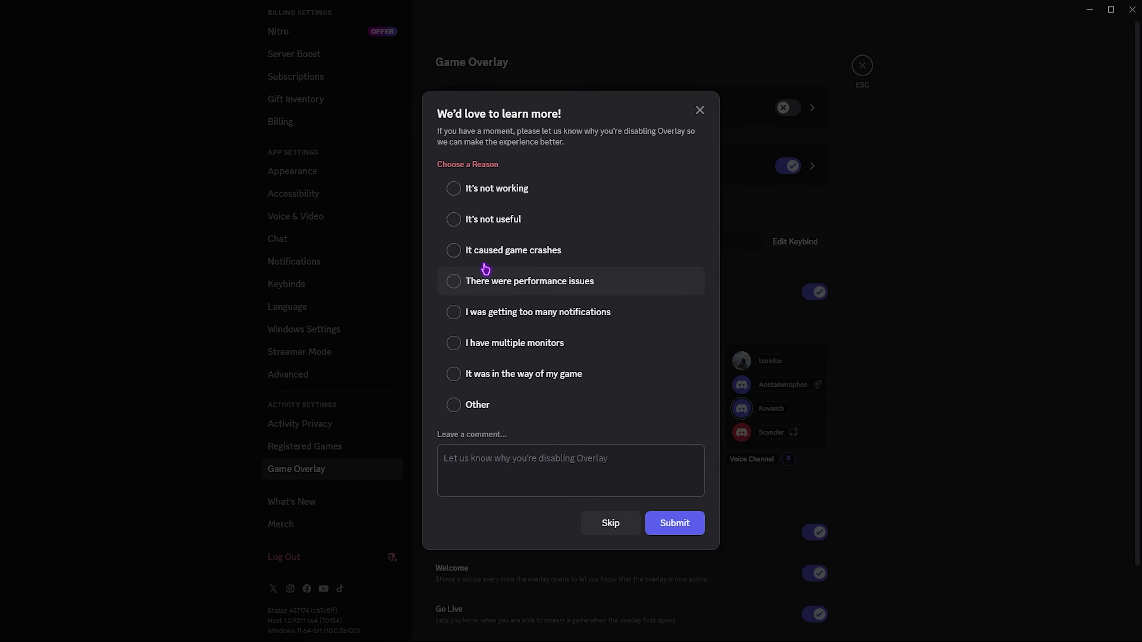
left_click(497, 229)
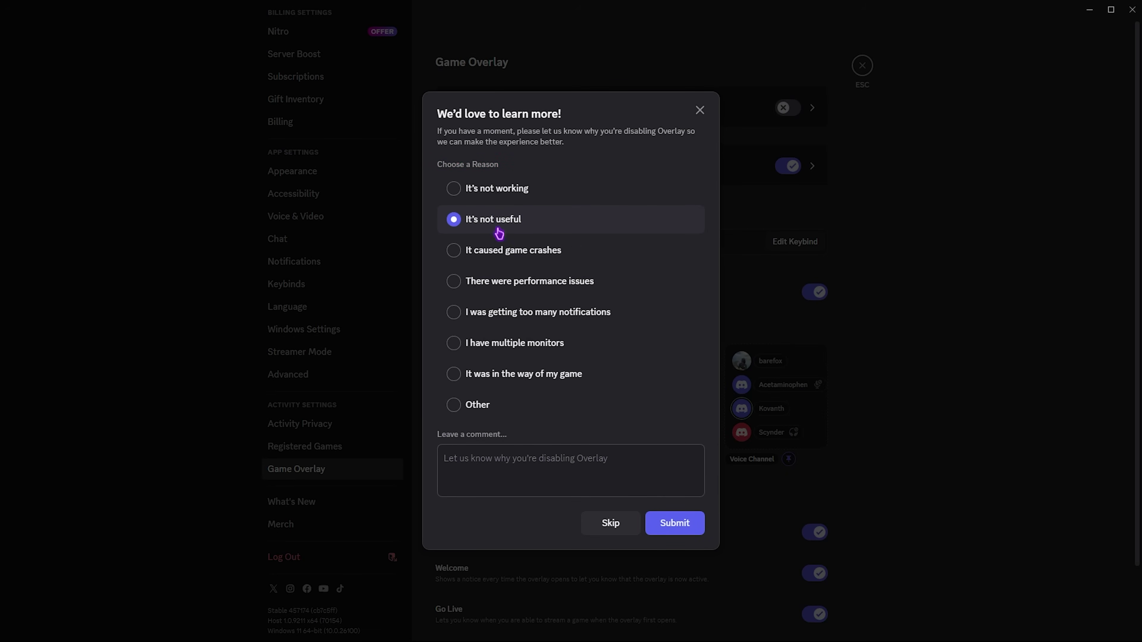
left_click(674, 526)
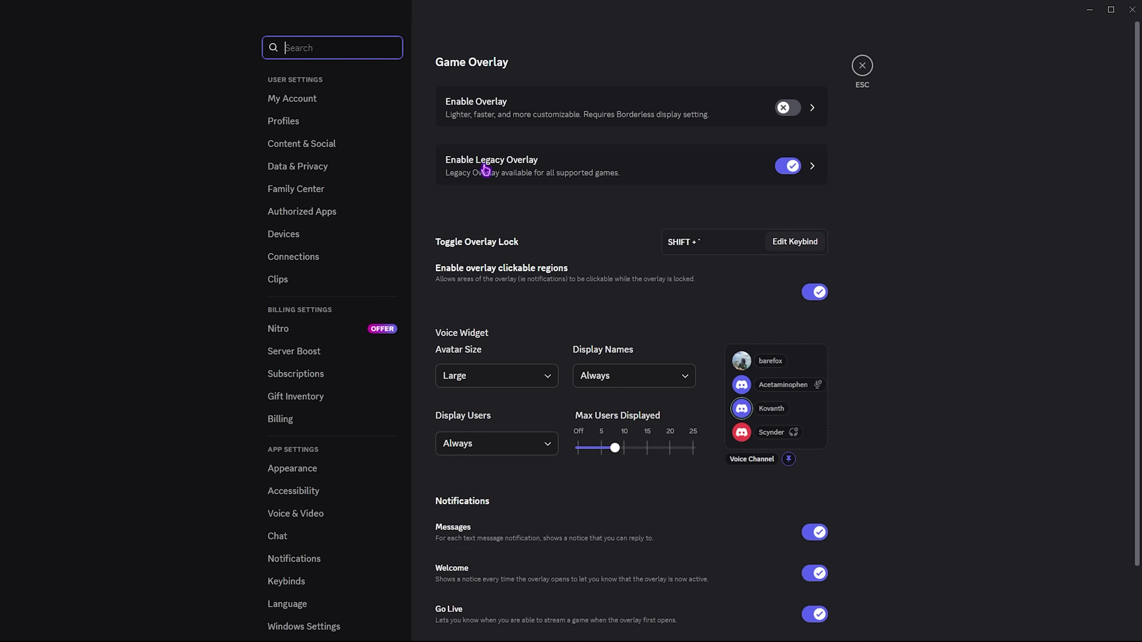
left_click(782, 168)
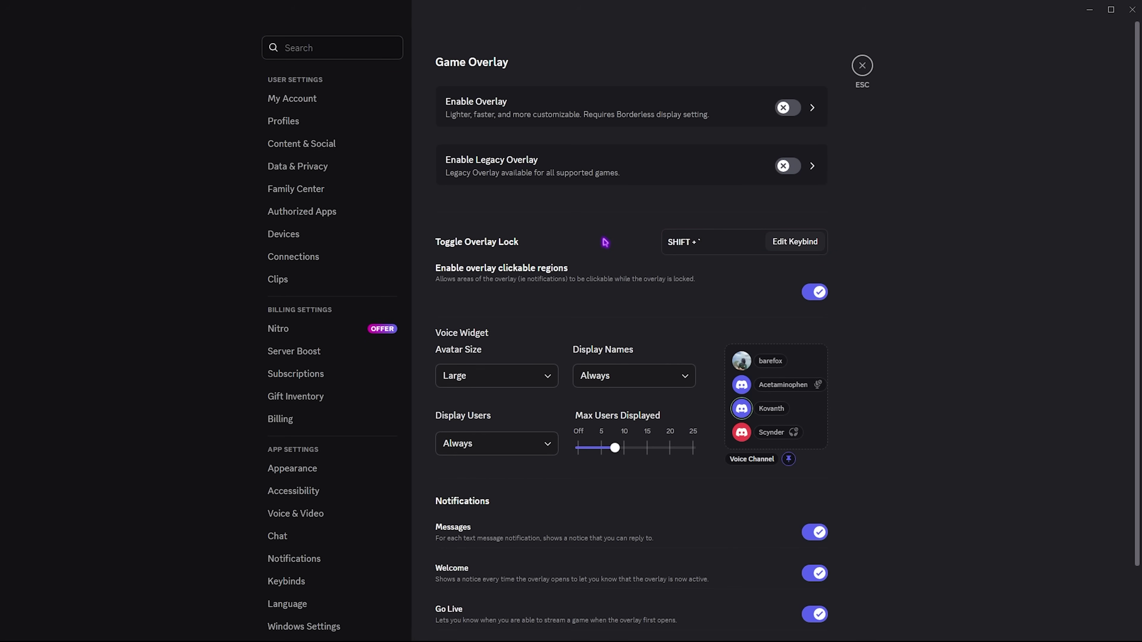
key("Escape")
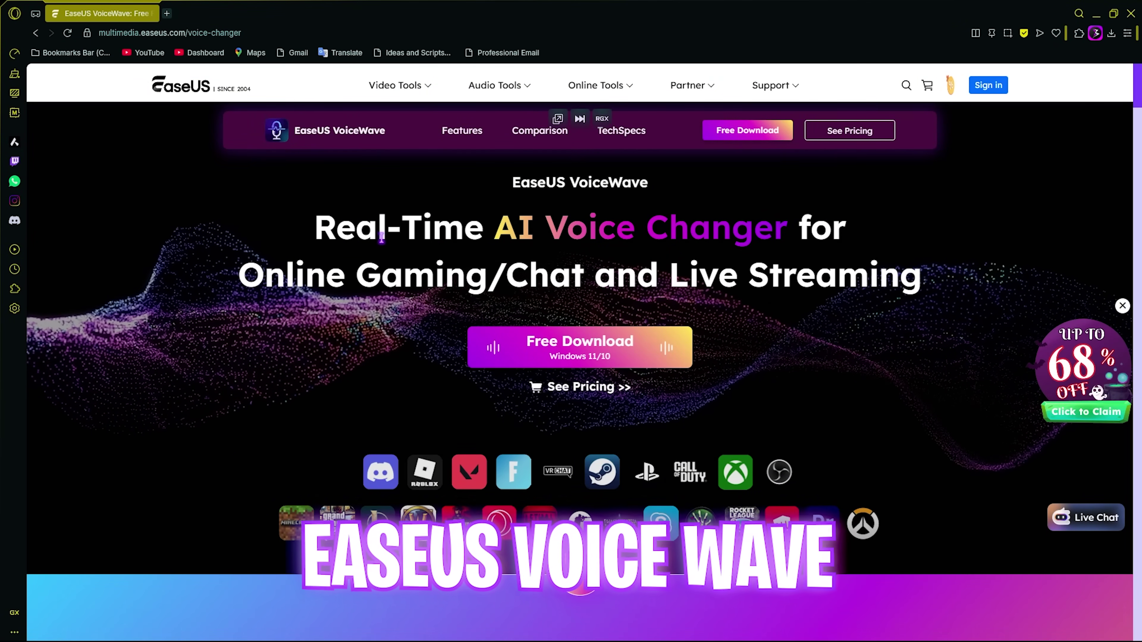
left_click(707, 242)
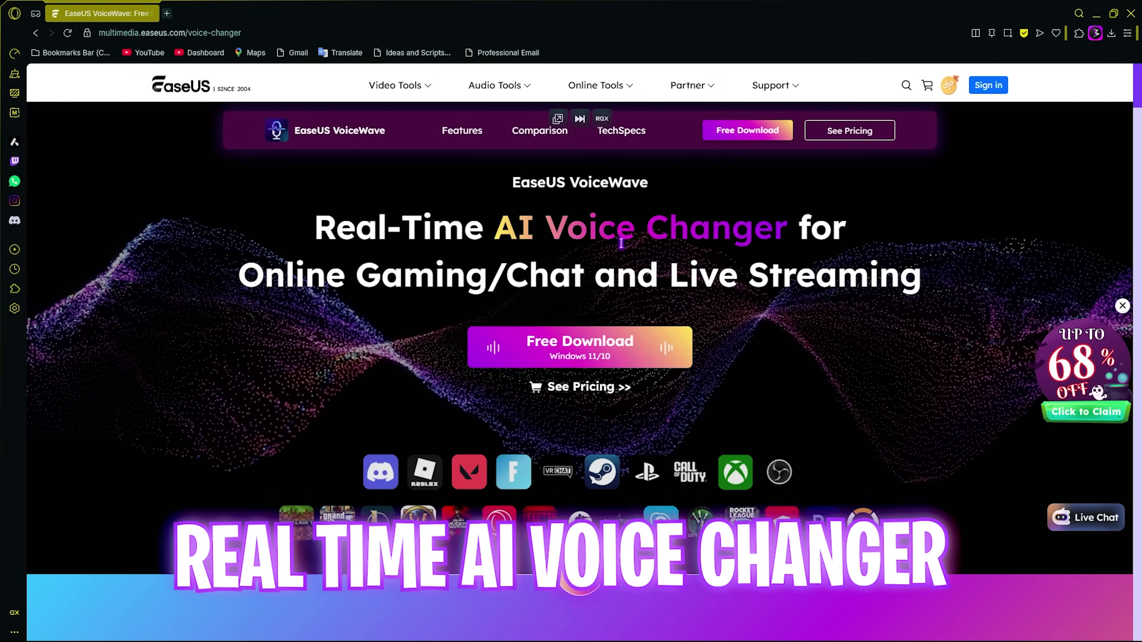
left_click_drag(266, 276, 531, 281)
left_click(632, 272)
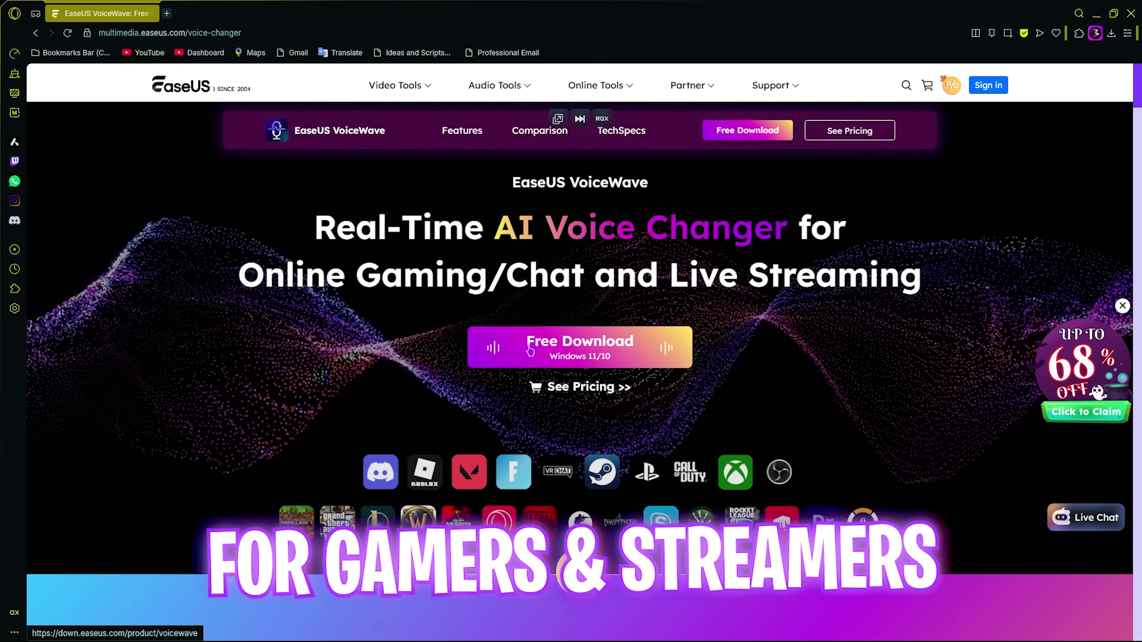
scroll(362, 357, "down", 3)
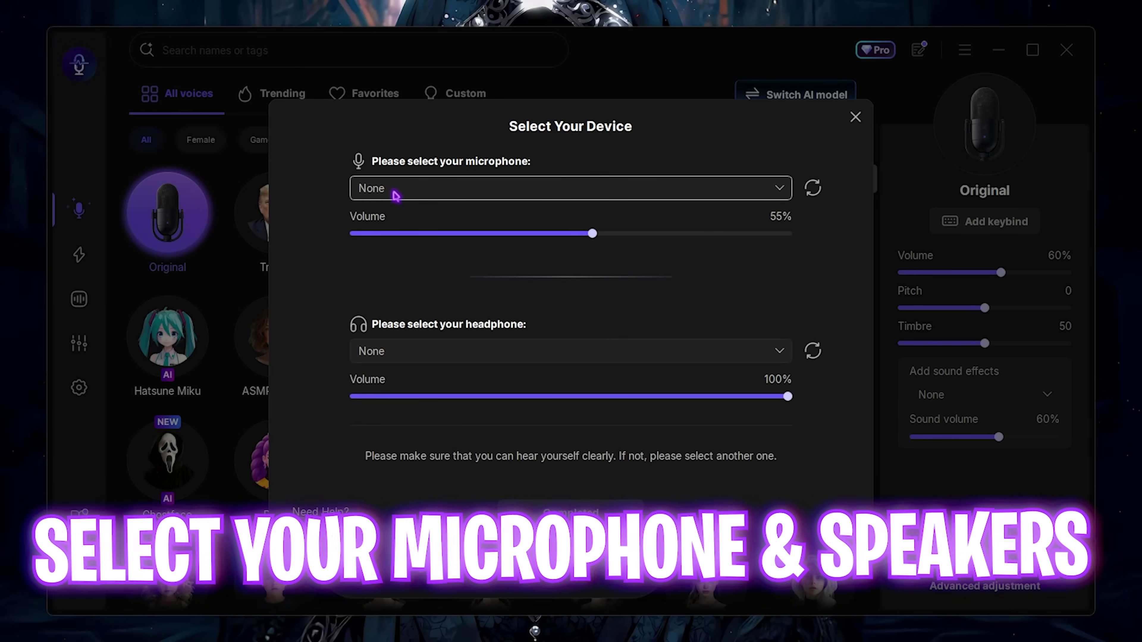
Set the VoiceWave microphone to HyperX QuadCast S and the headphone to Speakers (Razer Kraken V3), and complete the device selection.
left_click(395, 189)
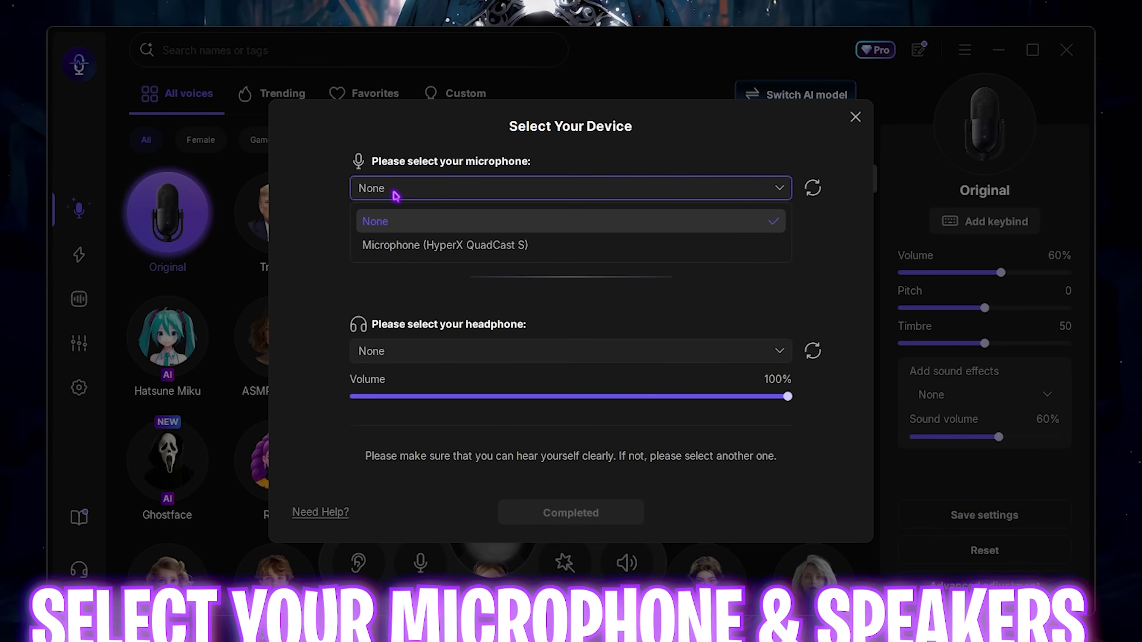
left_click(390, 244)
left_click(389, 348)
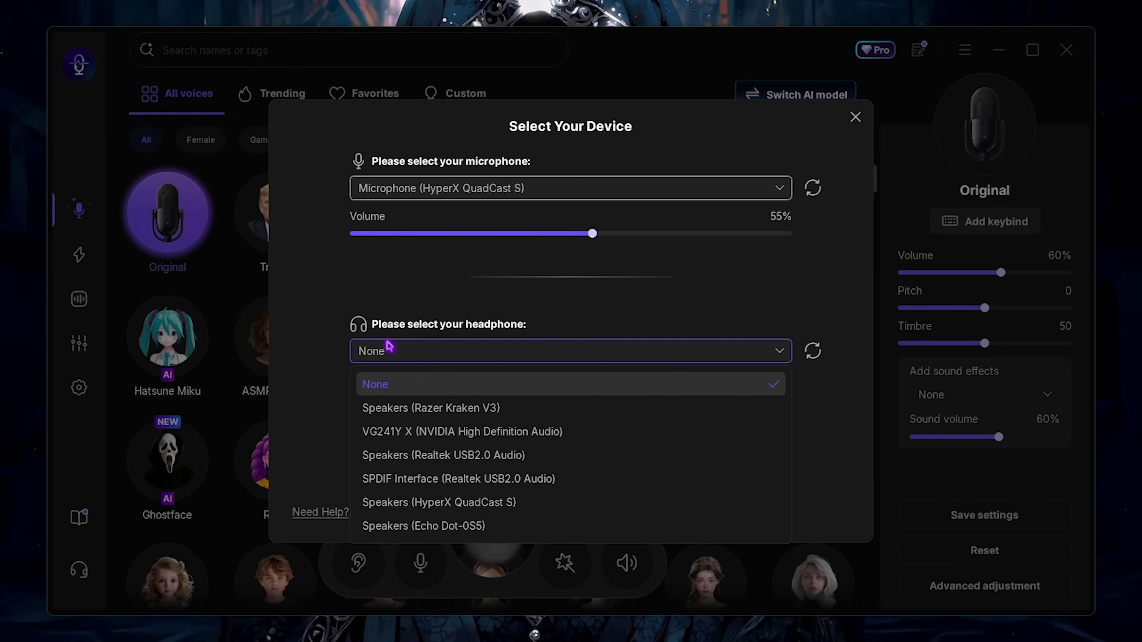
left_click(420, 407)
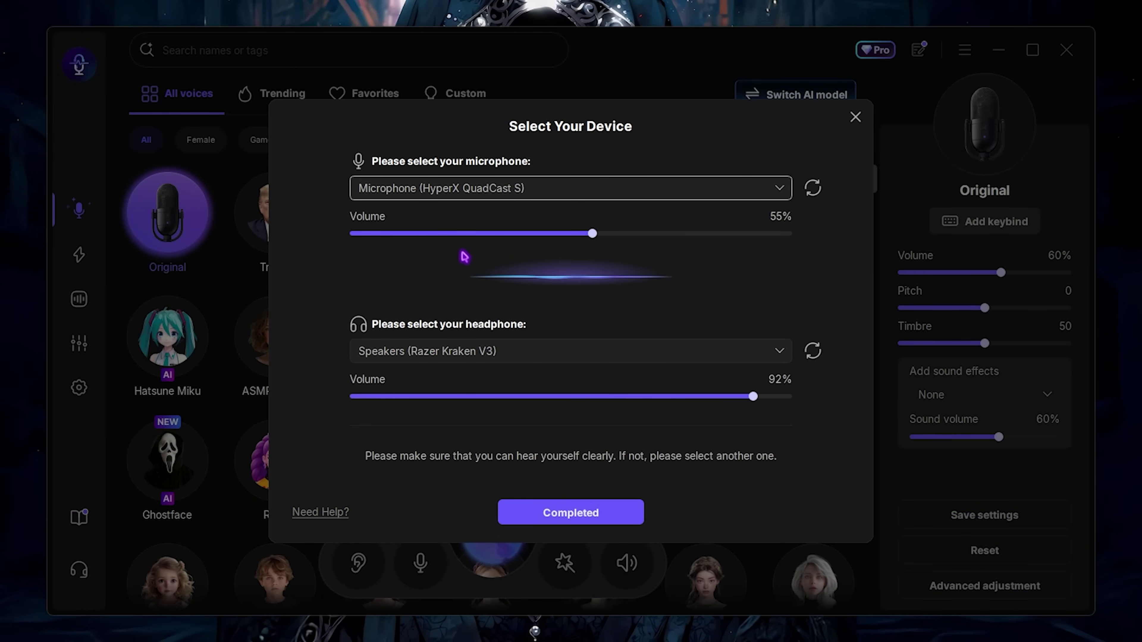
key("Return")
Browse the available voices and filter the list by the Horror tag.
scroll(353, 223, "down", 5)
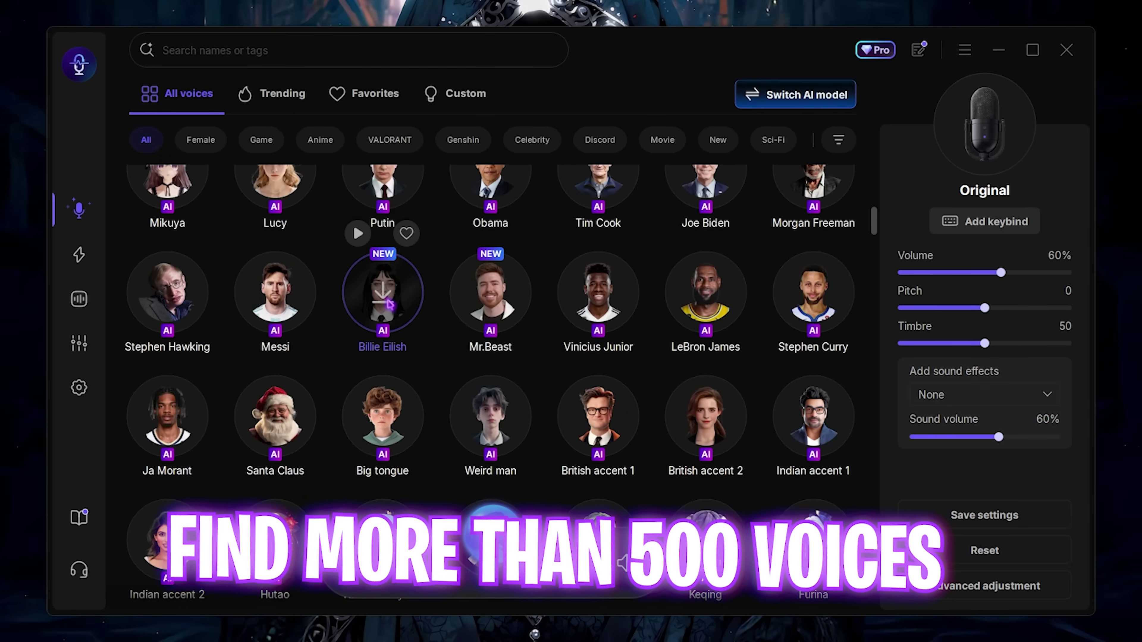
scroll(382, 270, "up", 5)
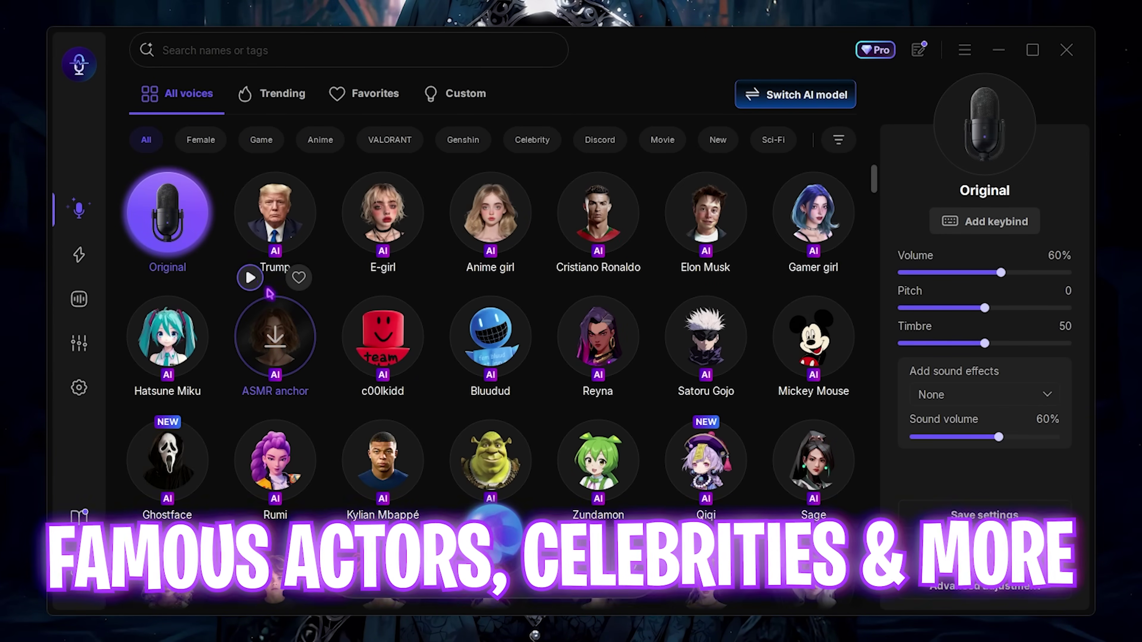
scroll(269, 293, "down", 3)
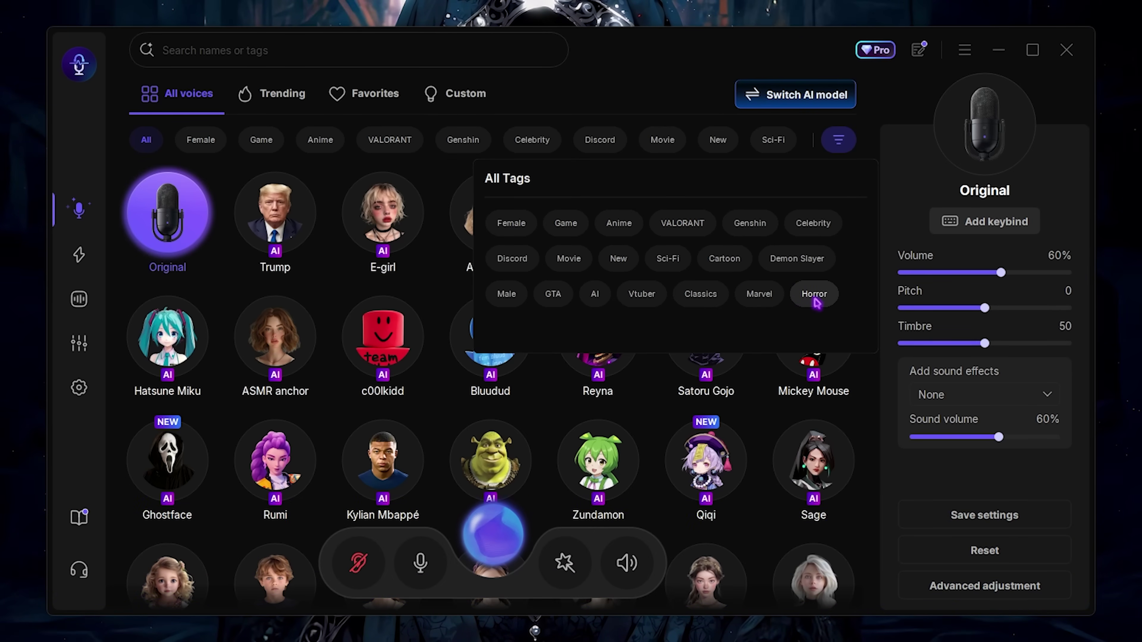
left_click(814, 296)
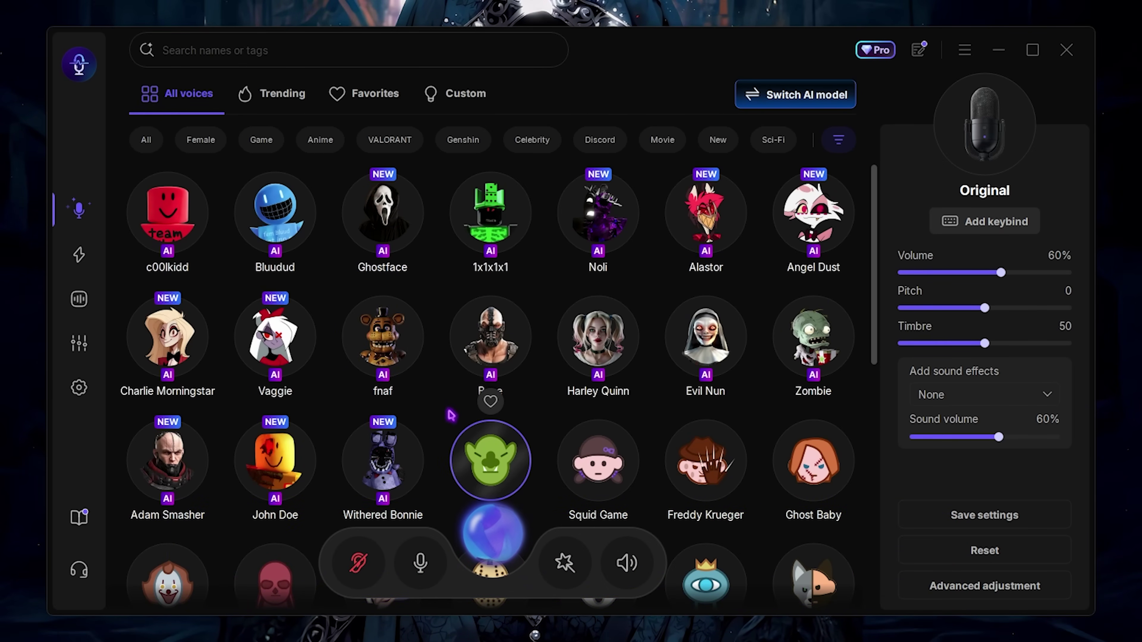
Select the Ghostface voice and set its pitch to -2.
left_click(393, 223)
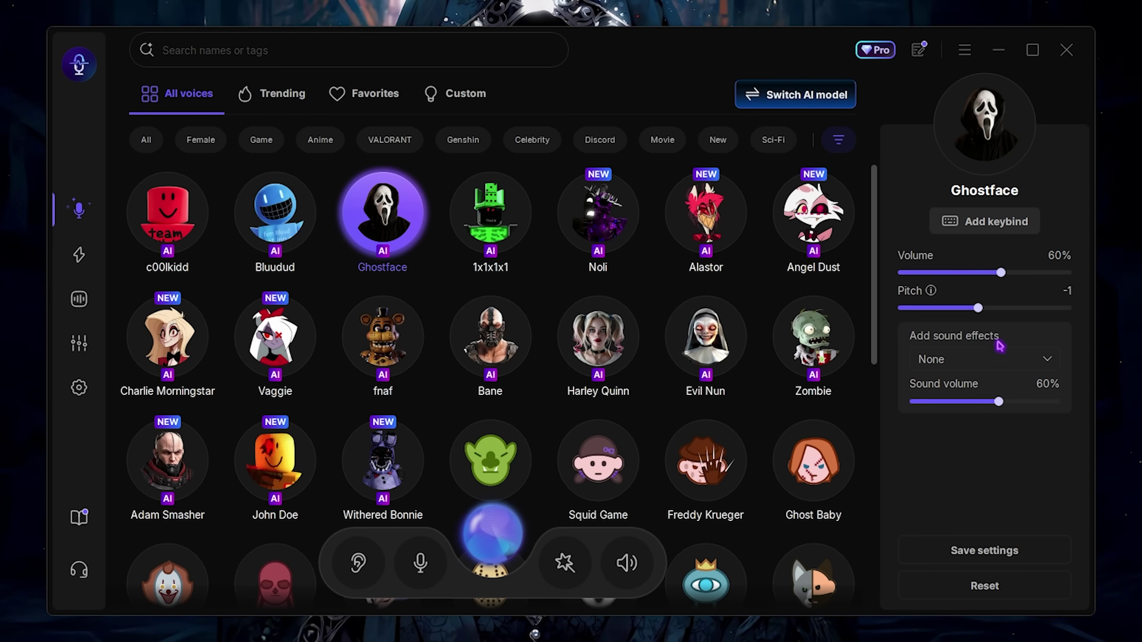
left_click_drag(978, 310, 972, 309)
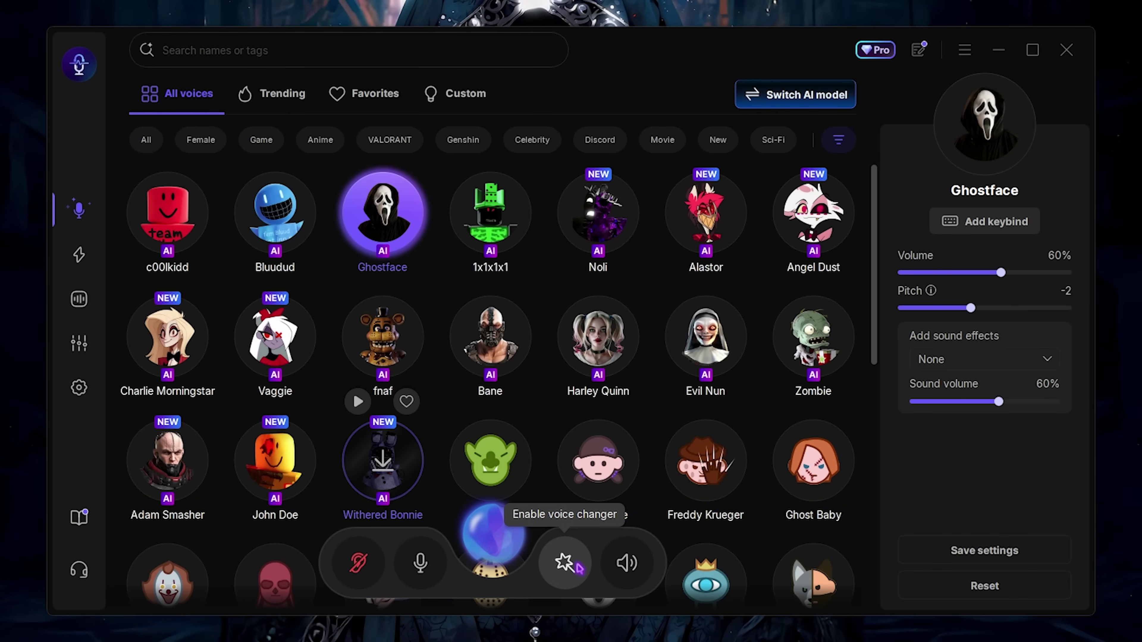
Enable the VoiceWave voice changer and open the comparison of its AI models.
left_click(580, 570)
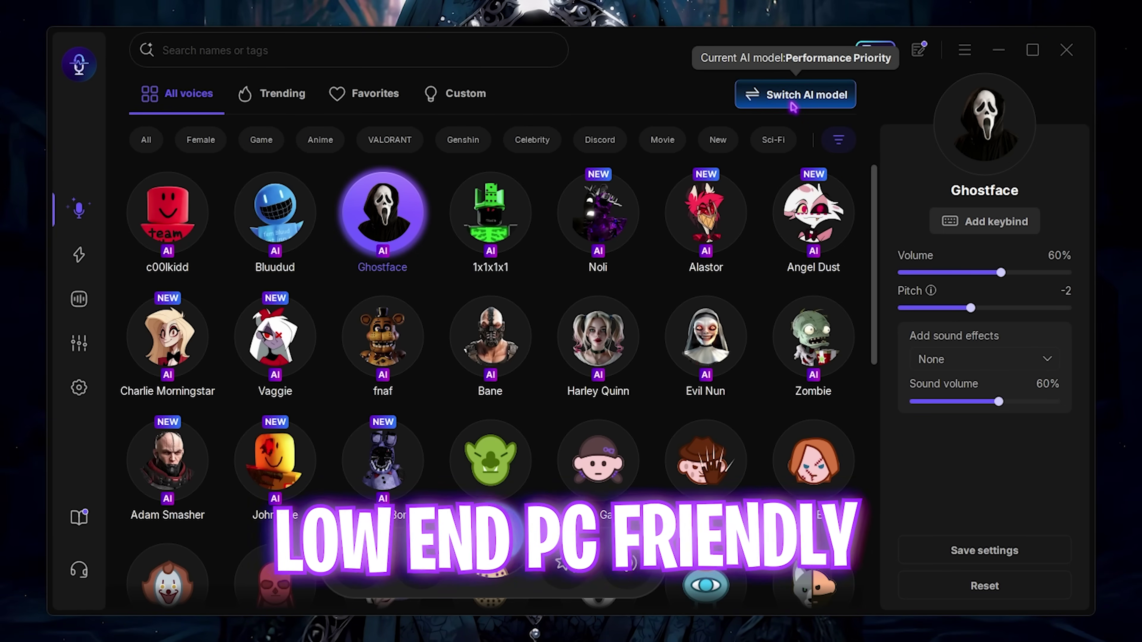
left_click(809, 103)
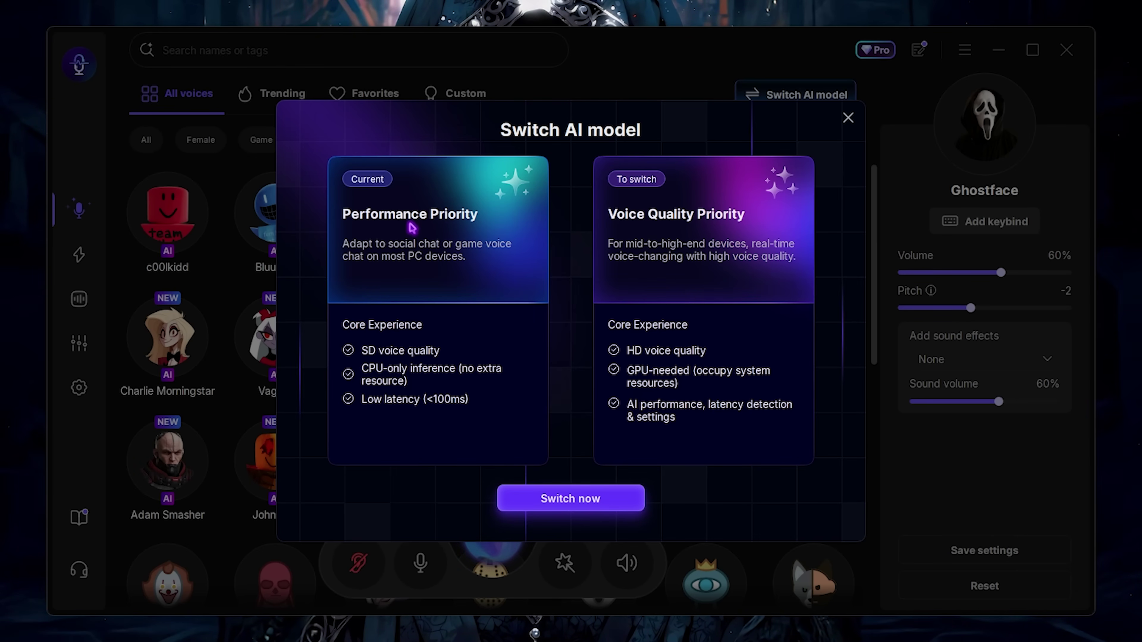
Open the VoiceWave sound effects library and filter the sounds by the Horror category.
left_click(79, 255)
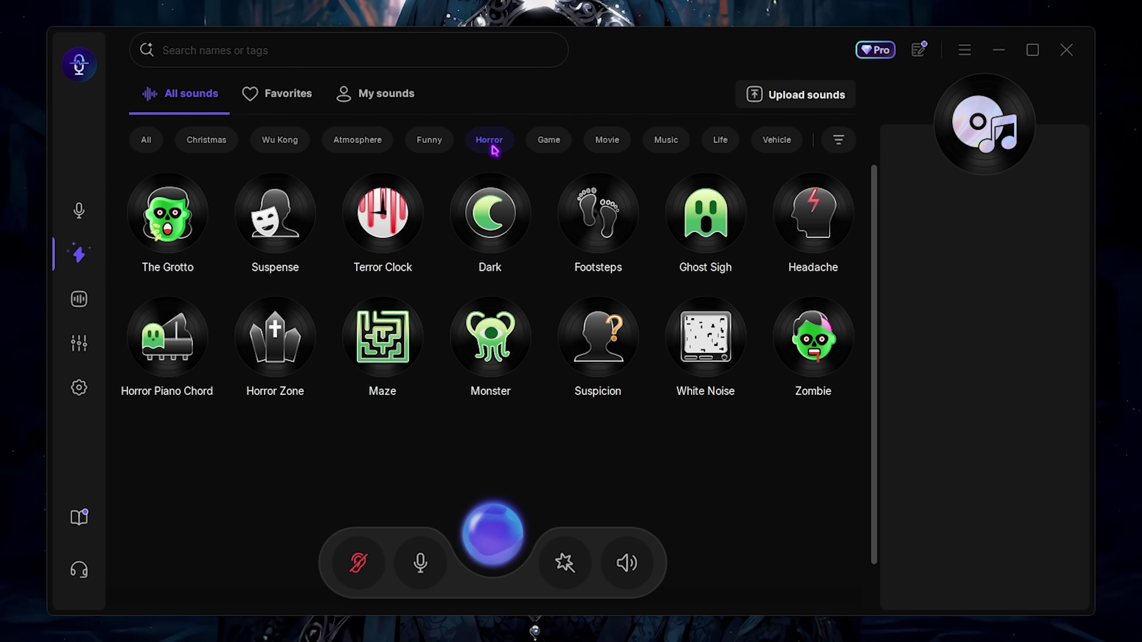
mouse_move(301, 204)
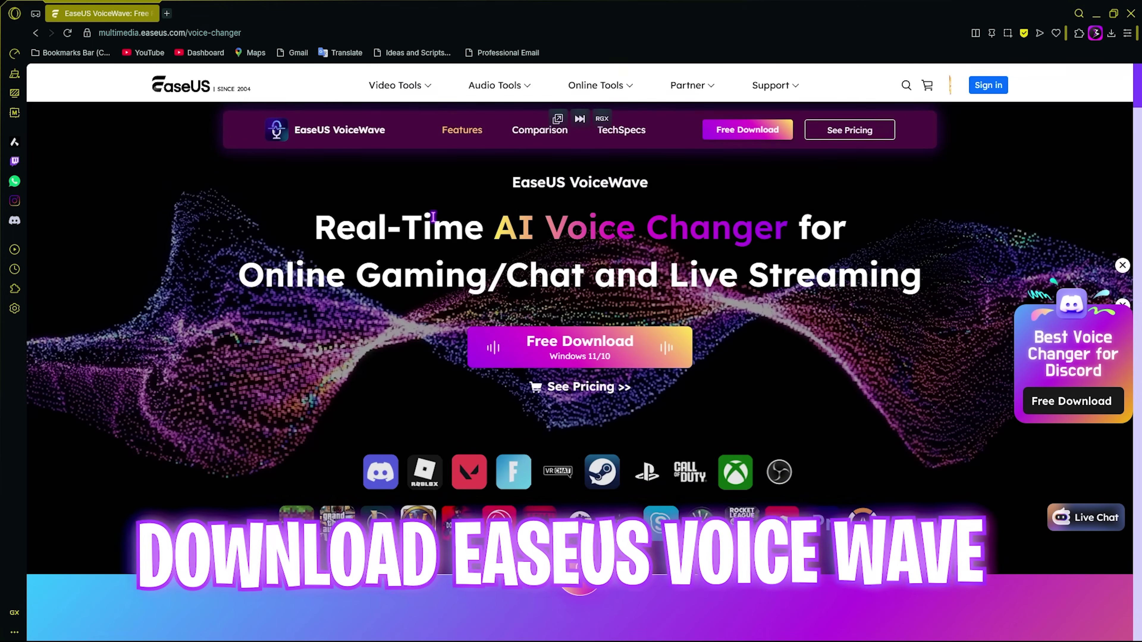
Look through the EaseUS VoiceWave product page in the browser for its supported apps and features.
scroll(432, 217, "down", 10)
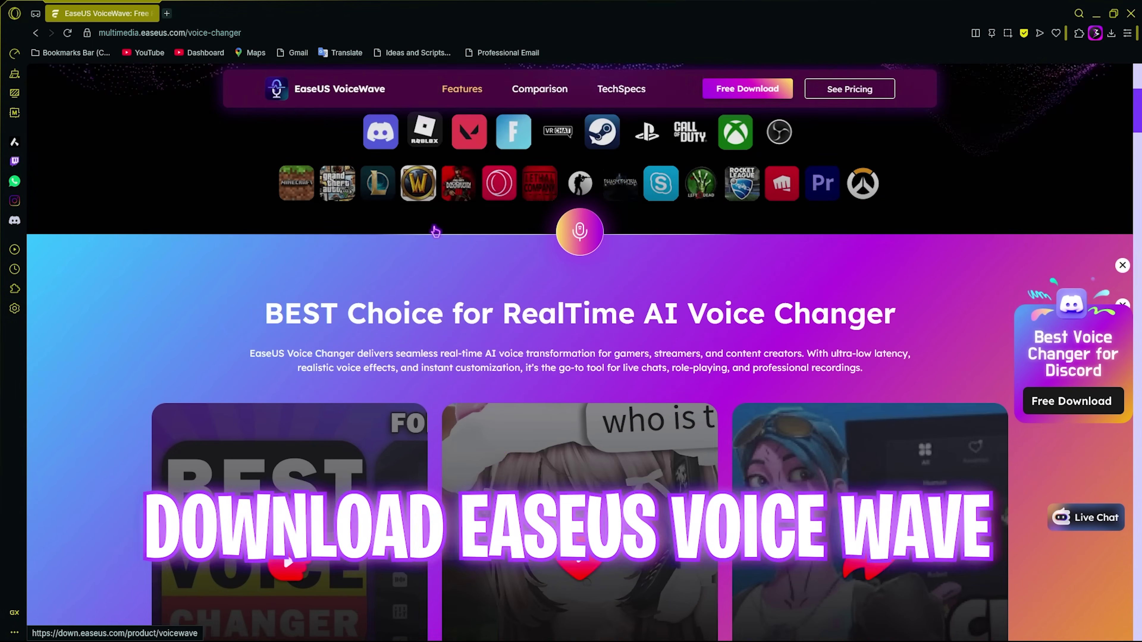
scroll(434, 234, "down", 10)
scroll(434, 236, "up", 18)
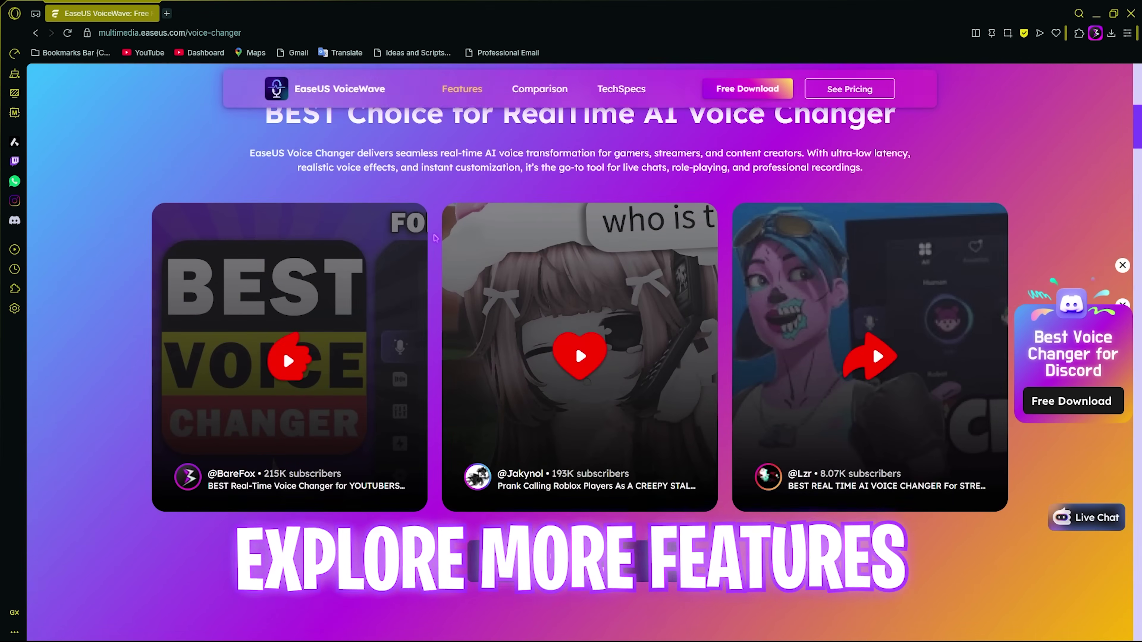
scroll(435, 239, "up", 3)
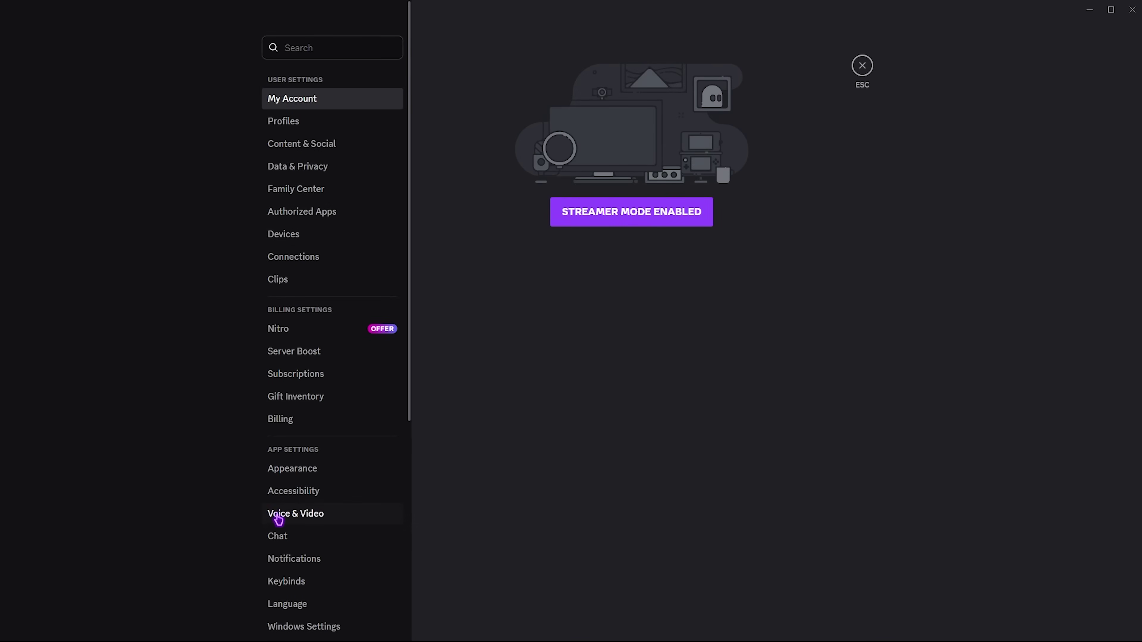
In Discord's Voice & Video settings, set the input device to VoiceWave Microphone (EaseUS Virtual Device).
left_click(290, 517)
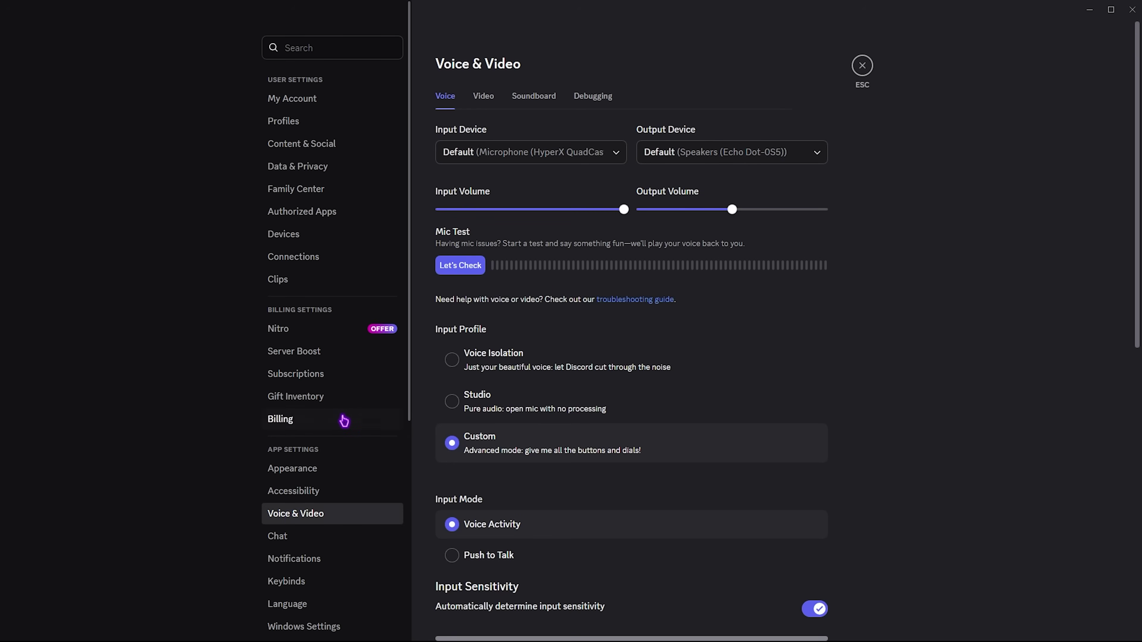
left_click(540, 155)
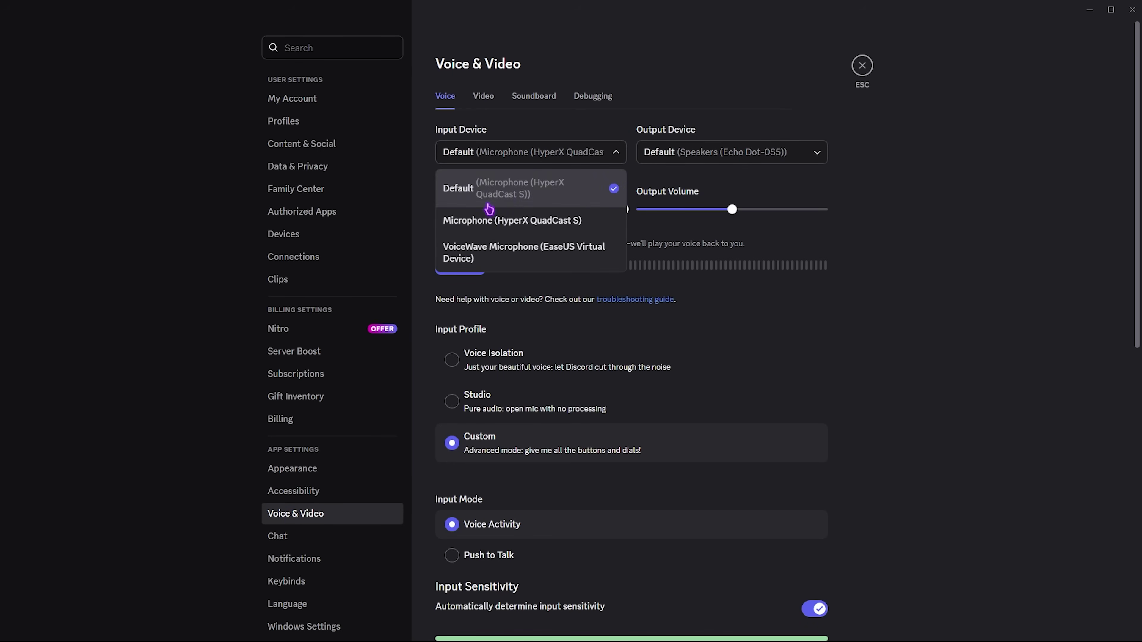
left_click(495, 255)
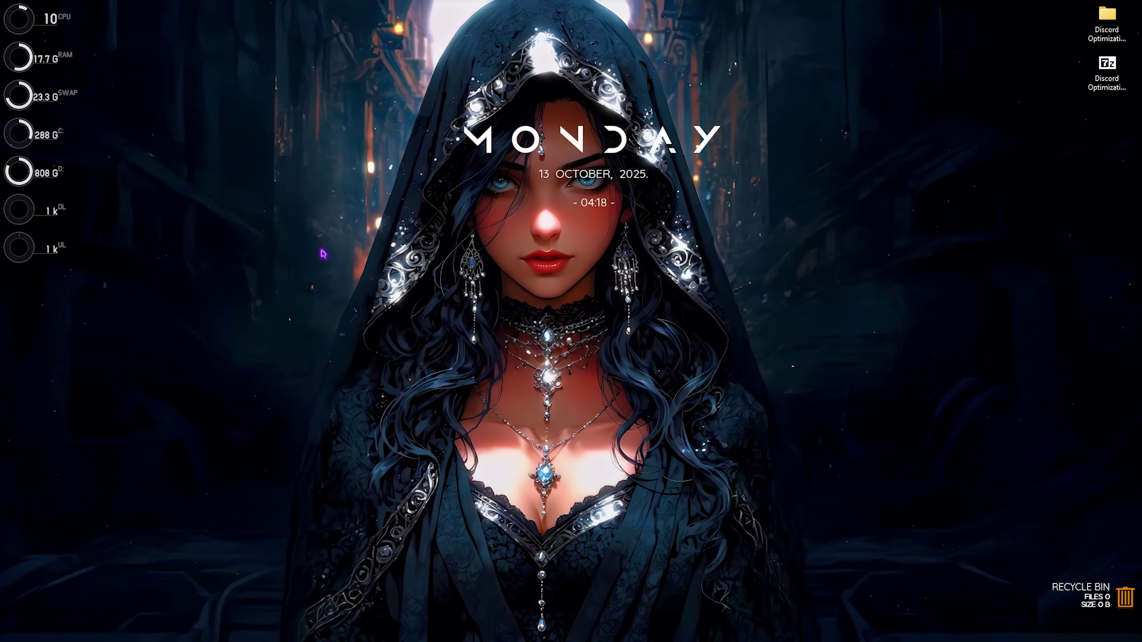
Open the %localappdata% location through the Run dialog and go into its Discord folder.
key("super+r")
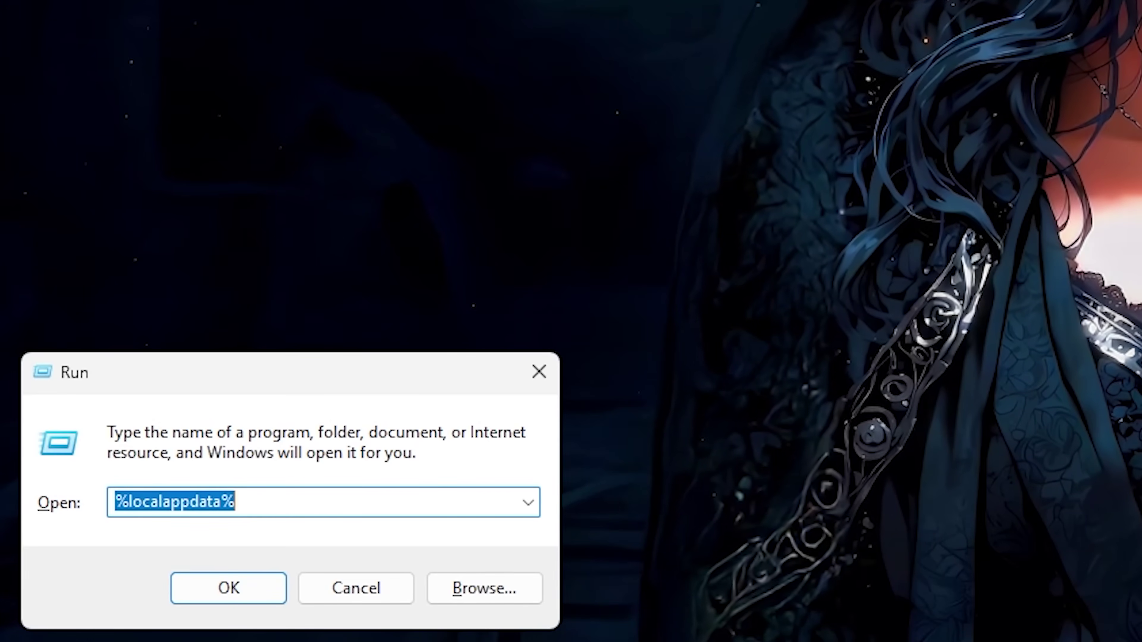
left_click(277, 512)
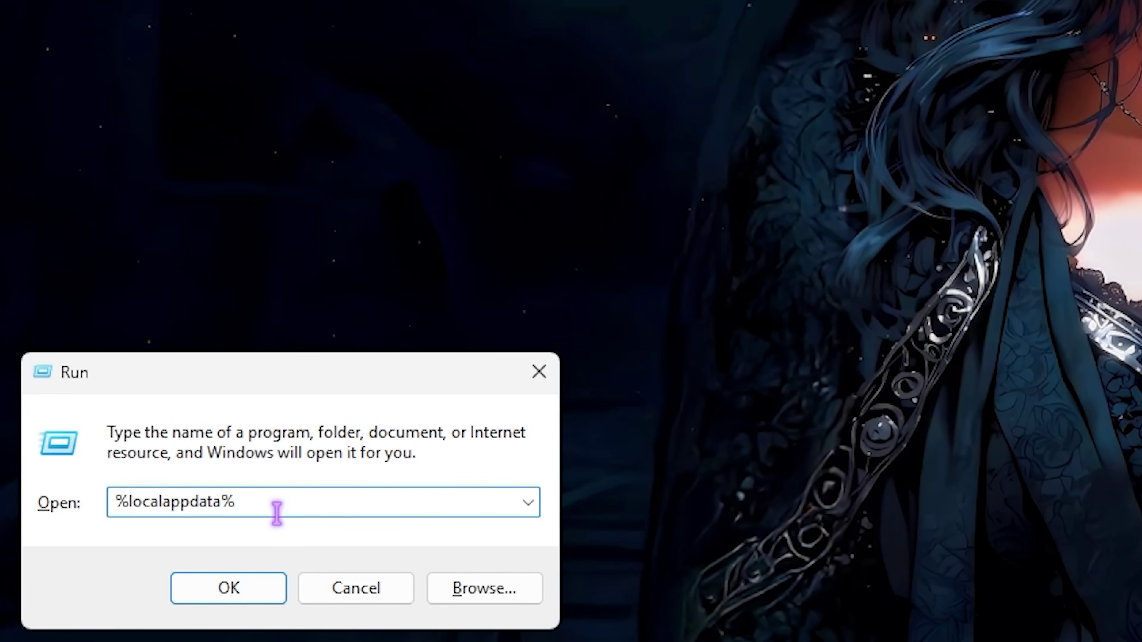
key("Return")
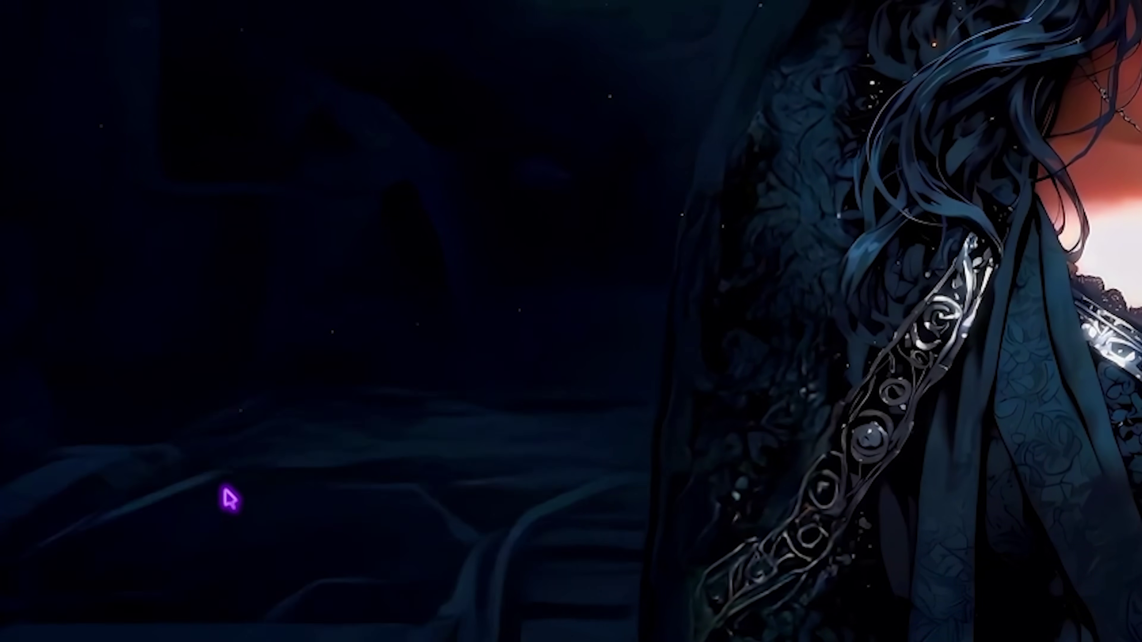
left_click(232, 156)
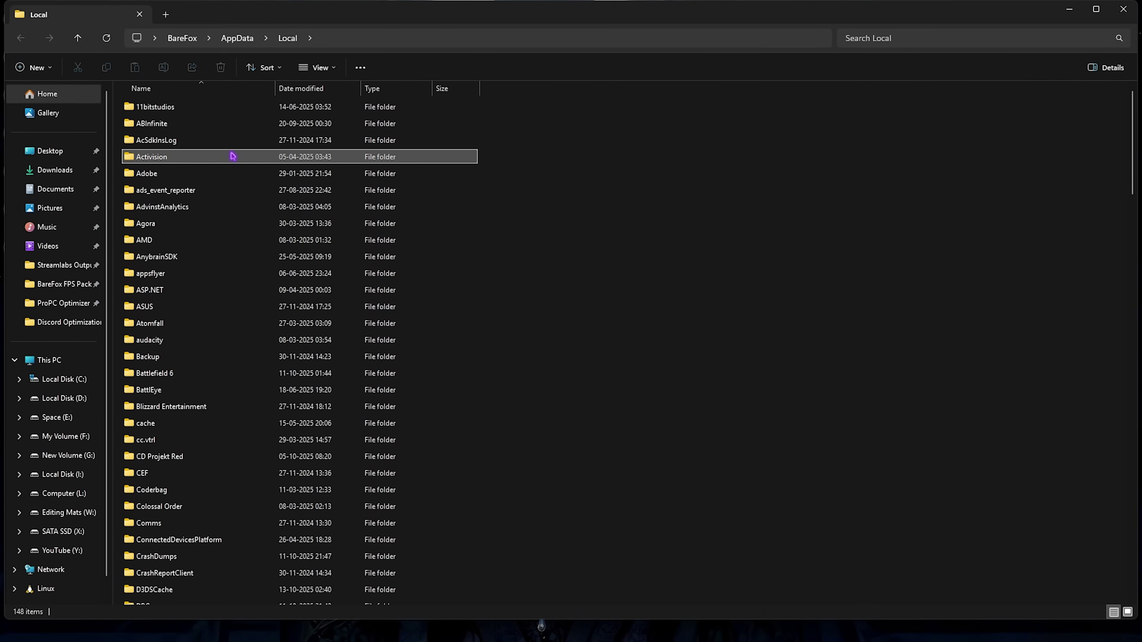
key("d")
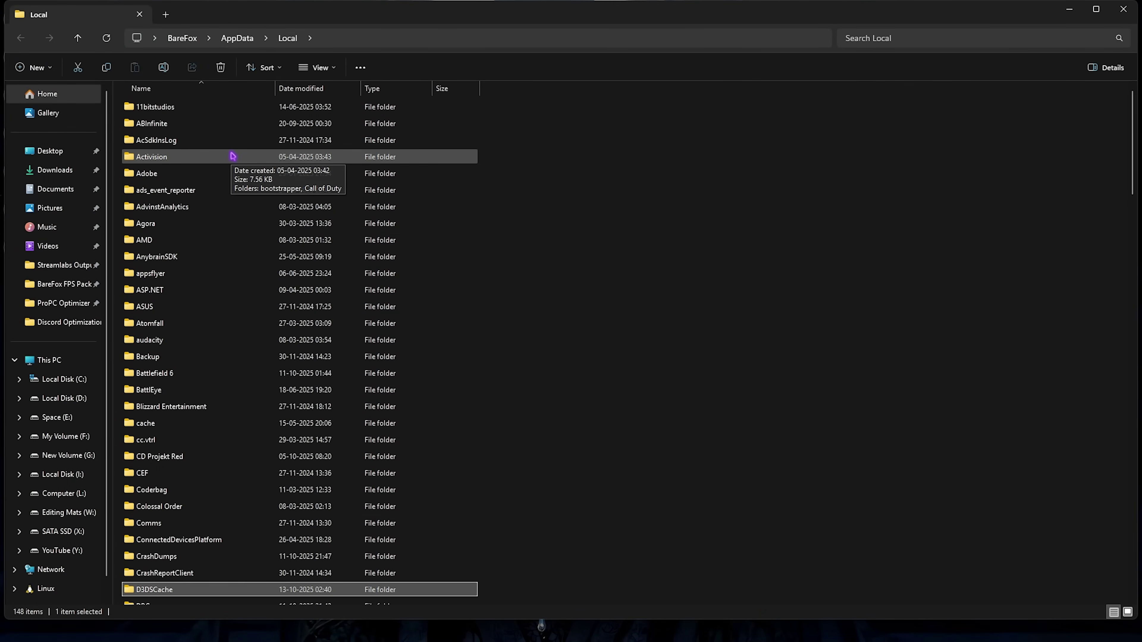
scroll(199, 280, "down", 7)
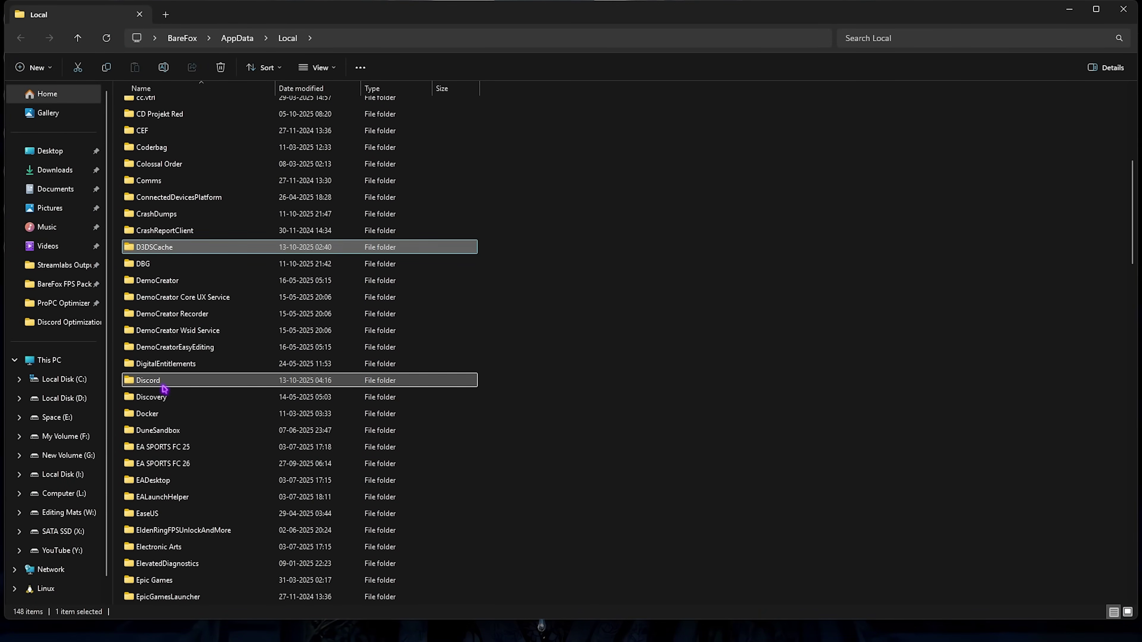
left_click(192, 384)
double_click(172, 386)
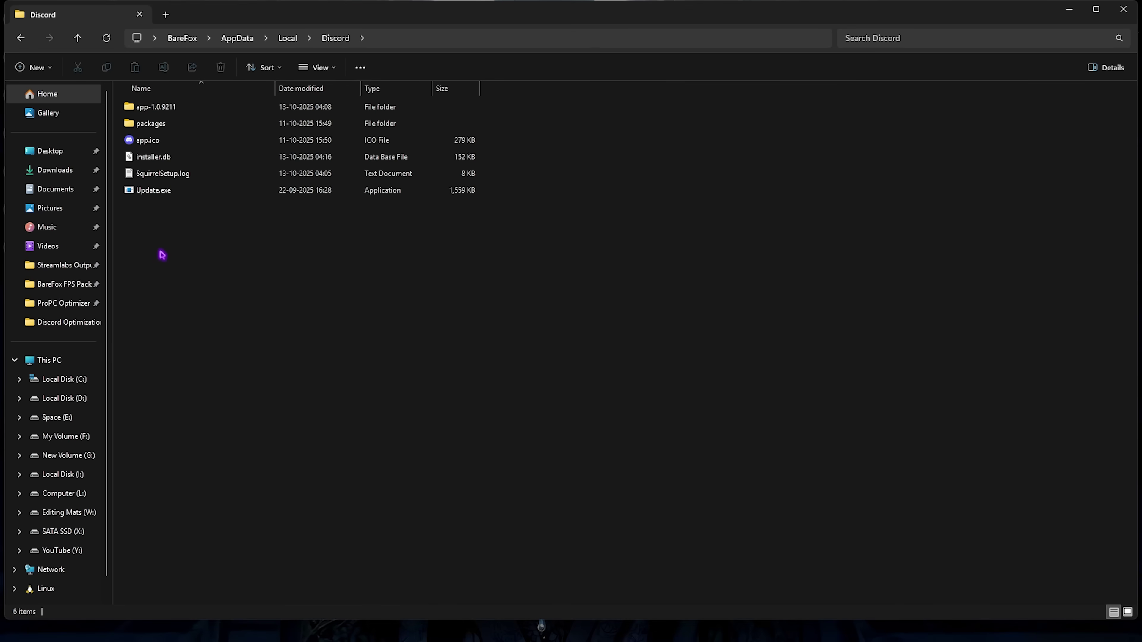
Delete Update.exe, SquirrelSetup.log and the packages folder from the Discord folder.
left_click(143, 191)
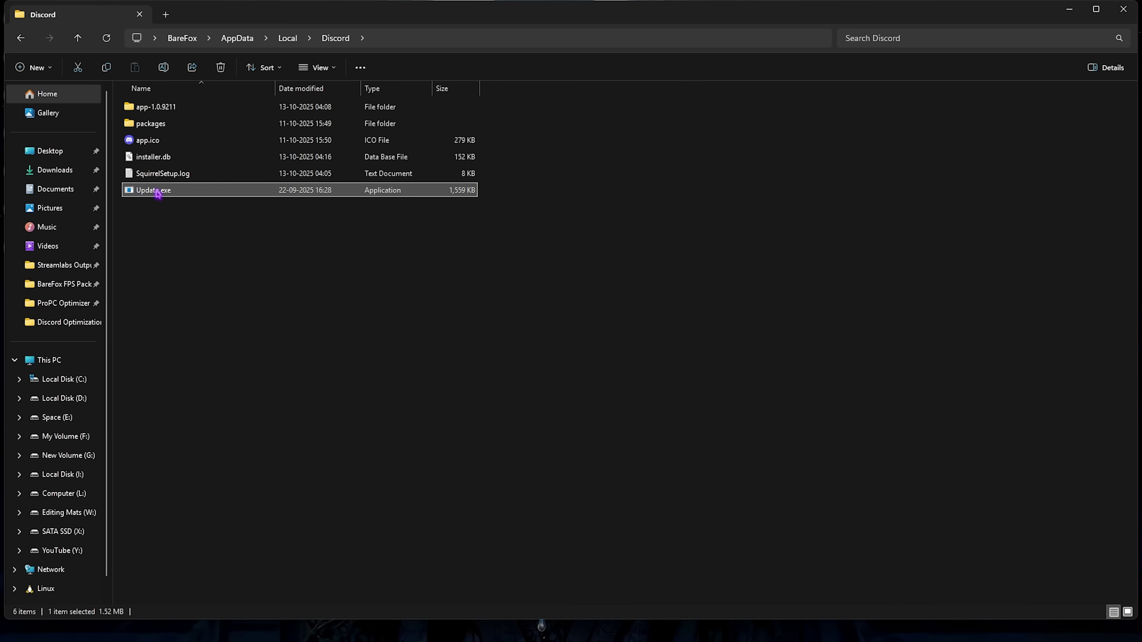
left_click(165, 177, "ctrl")
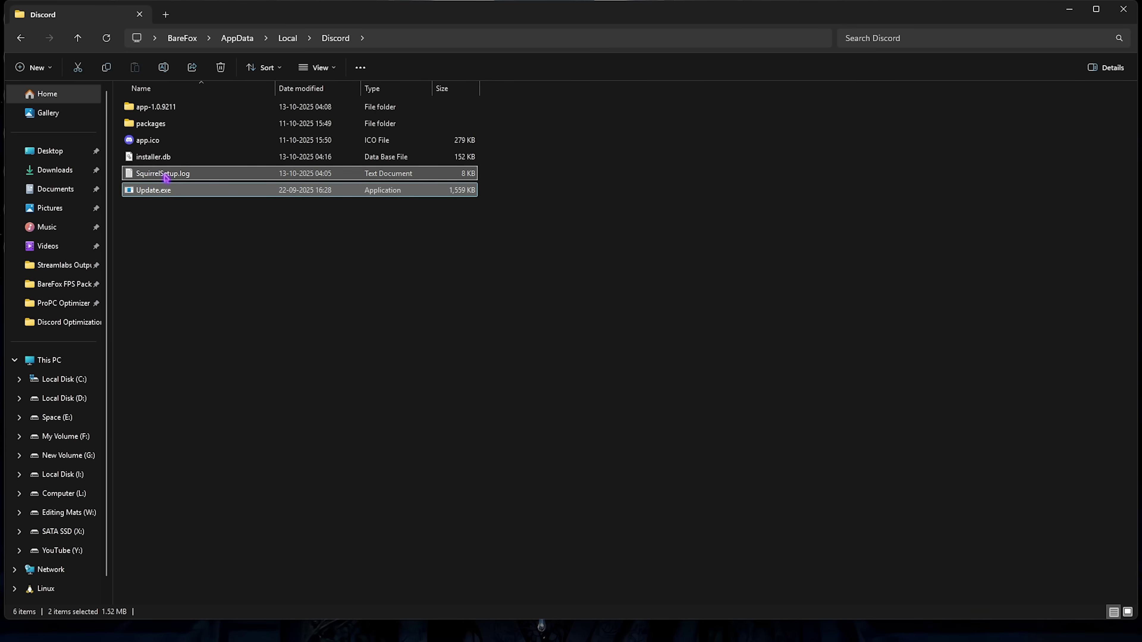
left_click(159, 125, "ctrl")
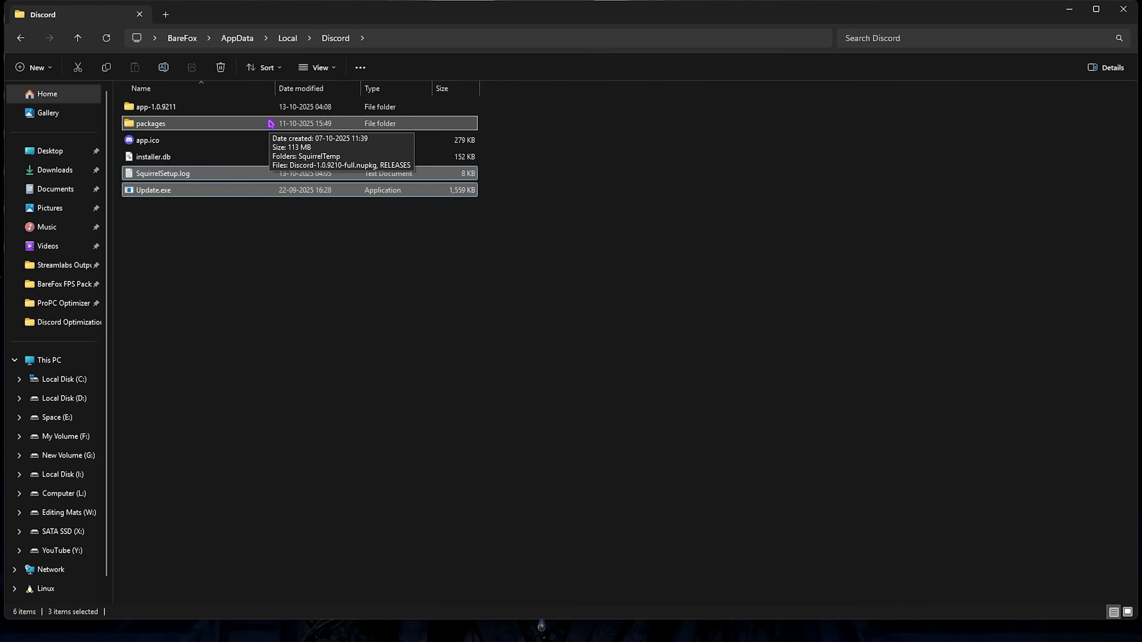
key("Delete")
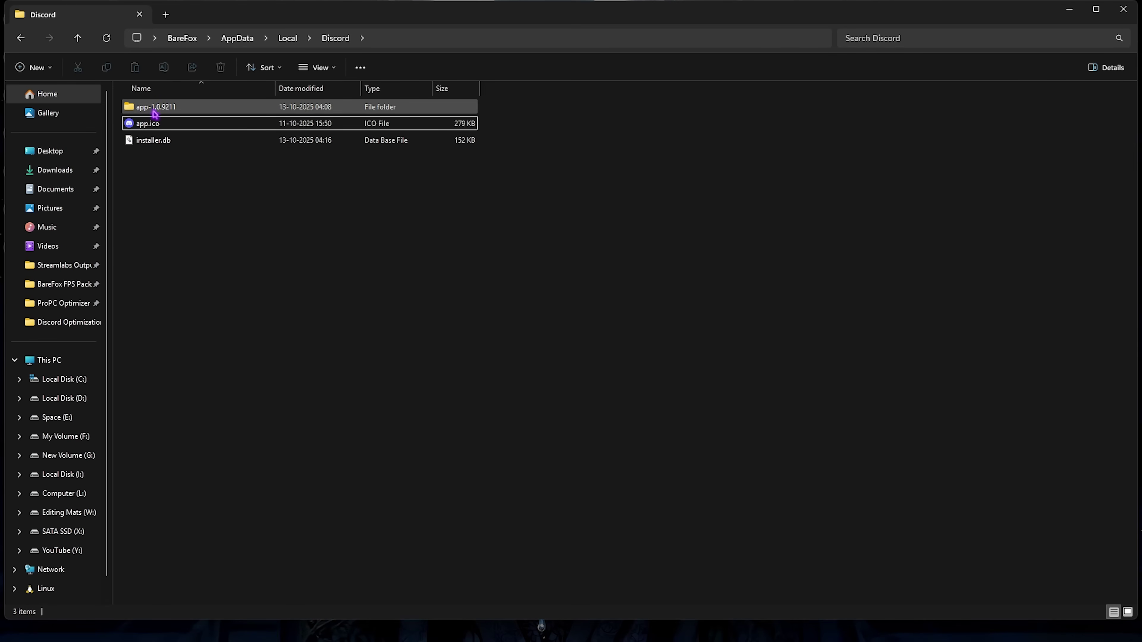
Open the locales folder inside app-1.0.9211 and look through its language files.
double_click(161, 112)
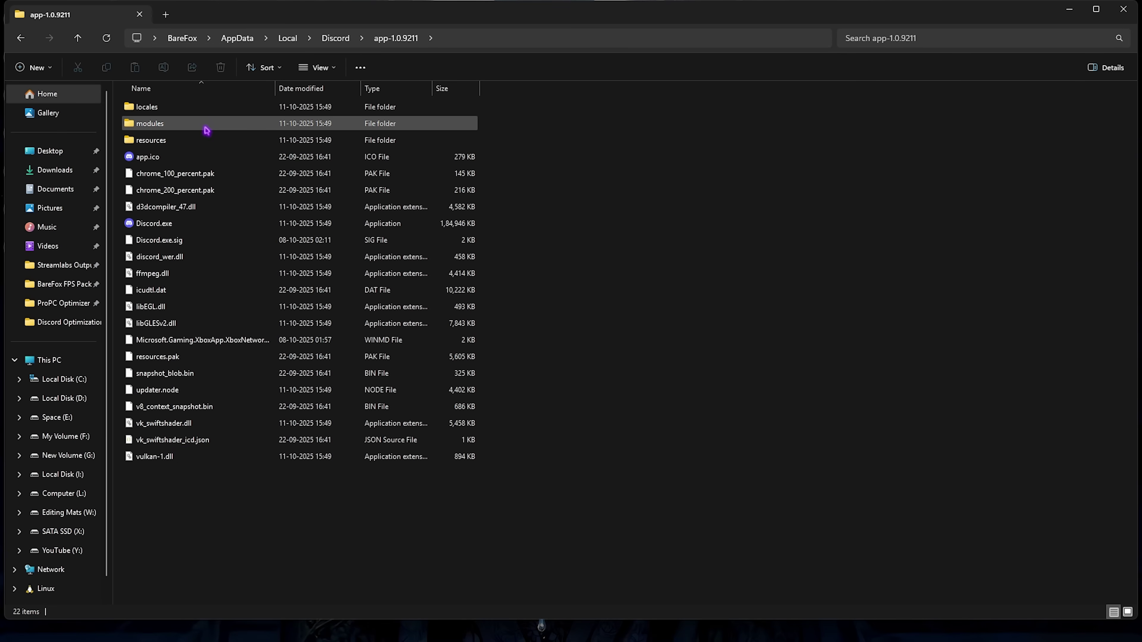
left_click(180, 109)
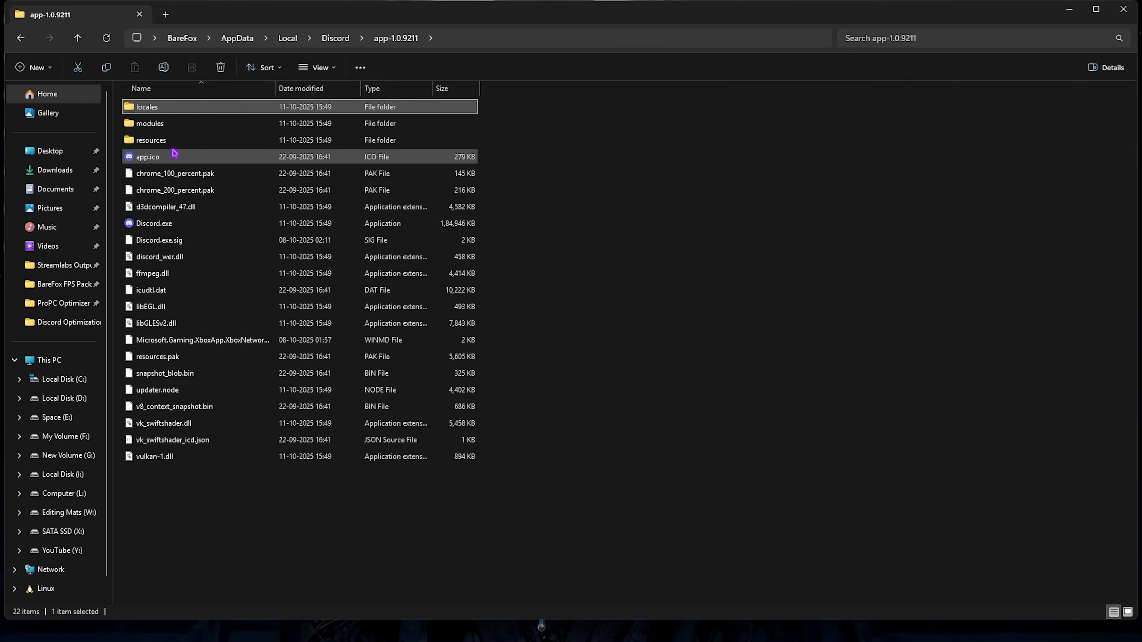
double_click(180, 109)
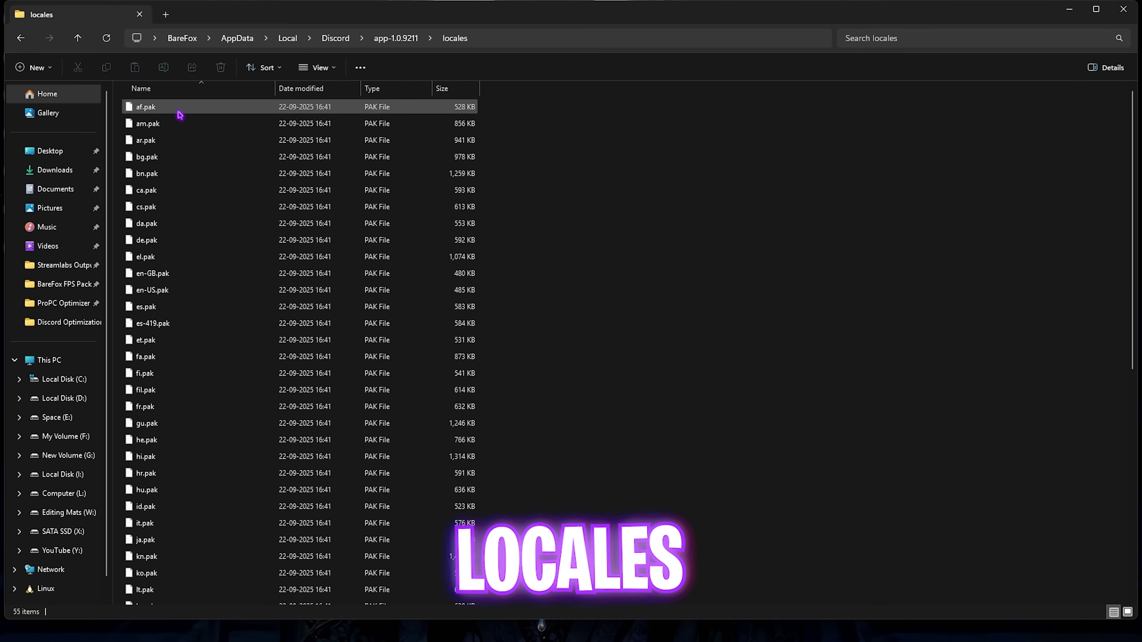
scroll(188, 216, "down", 8)
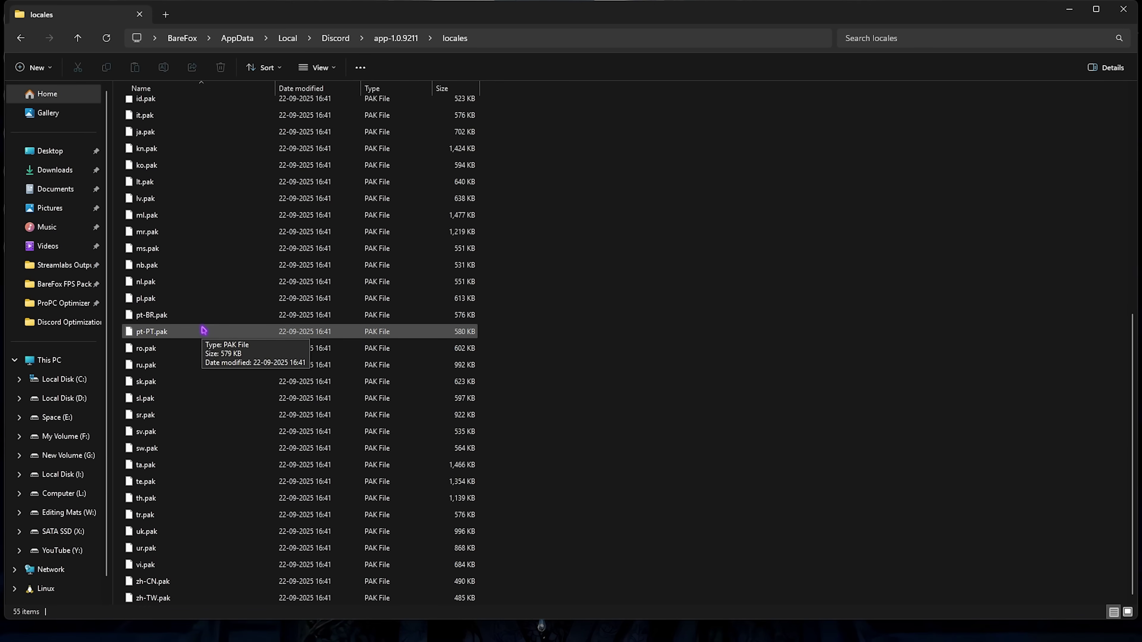
scroll(204, 331, "up", 7)
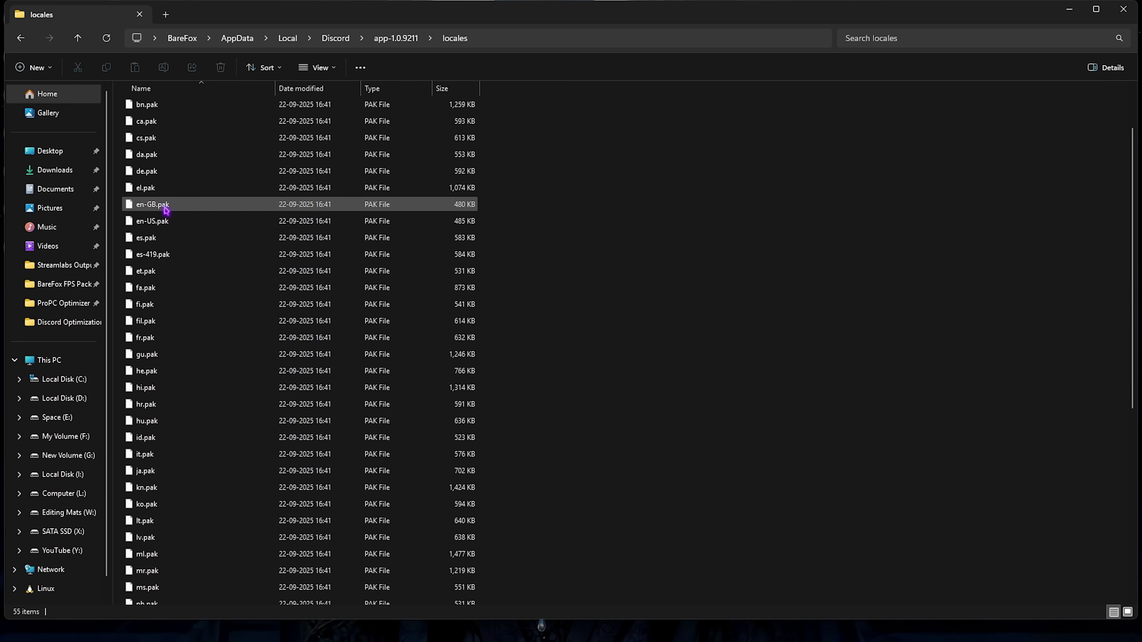
Delete every language file in the locales folder except en-GB.pak and en-US.pak.
left_click(149, 210)
left_click(175, 222, "ctrl")
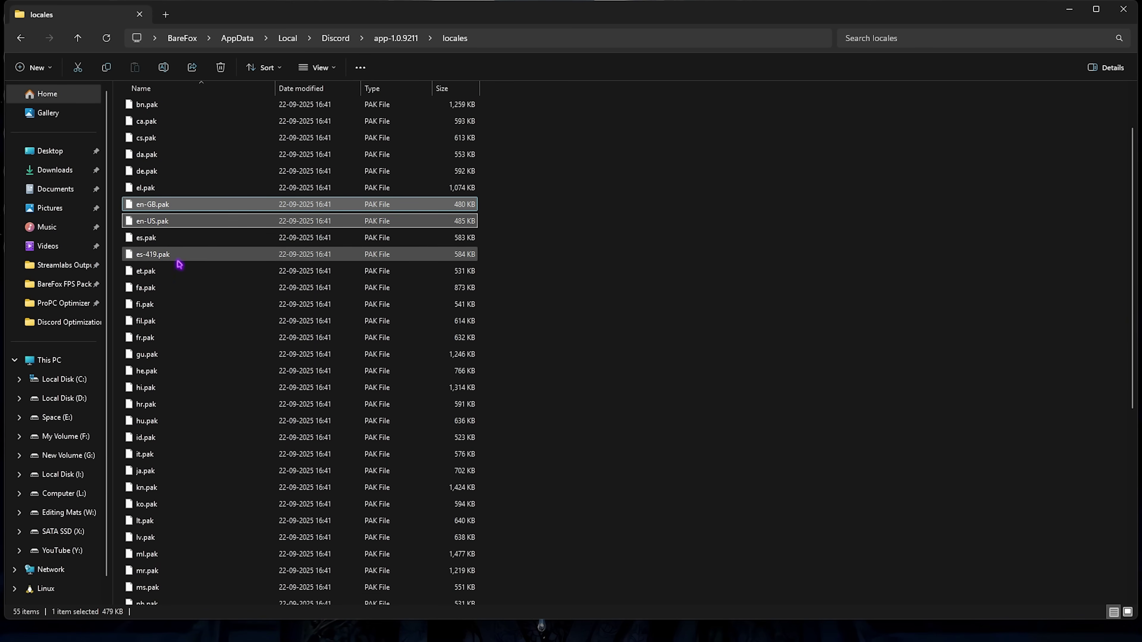
left_click(179, 216, "ctrl")
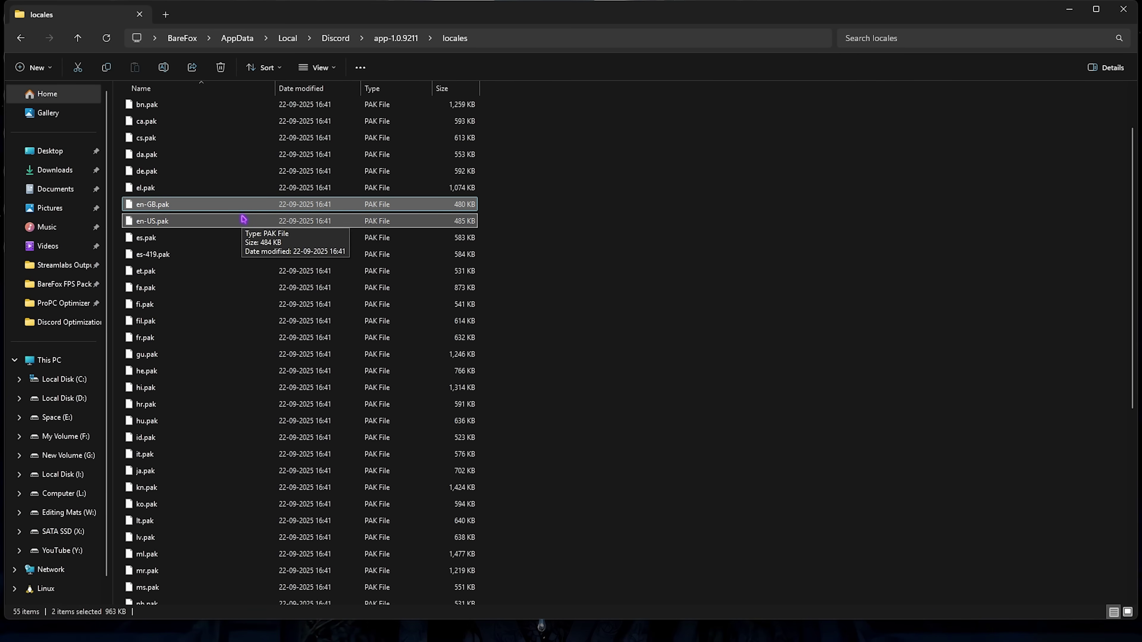
key("ctrl+a")
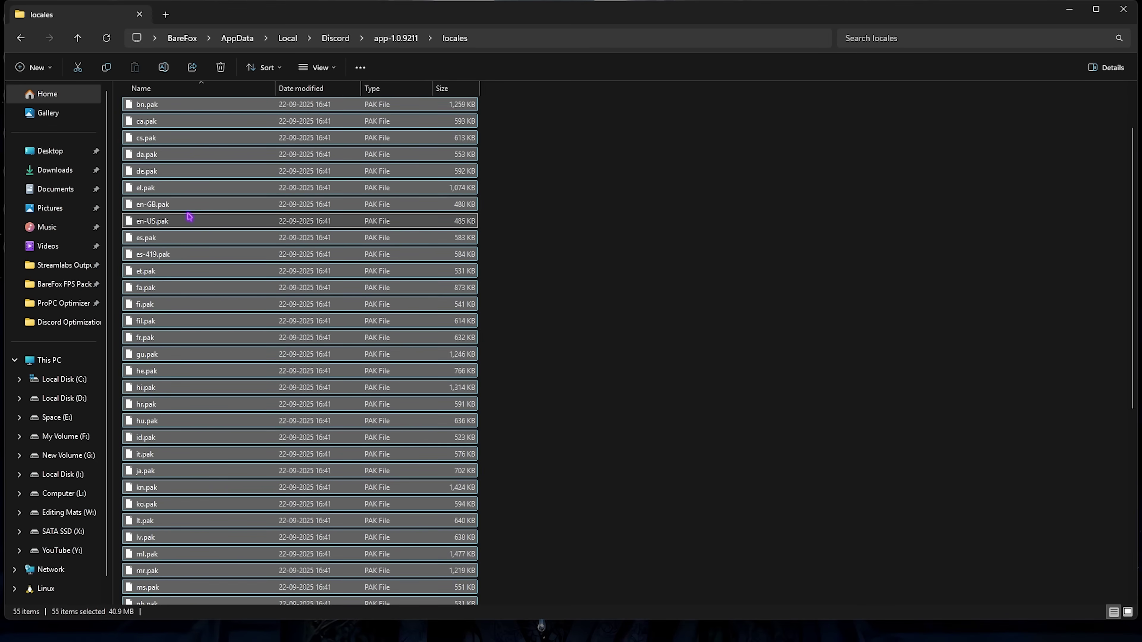
left_click(173, 205, "ctrl")
left_click(167, 222, "ctrl")
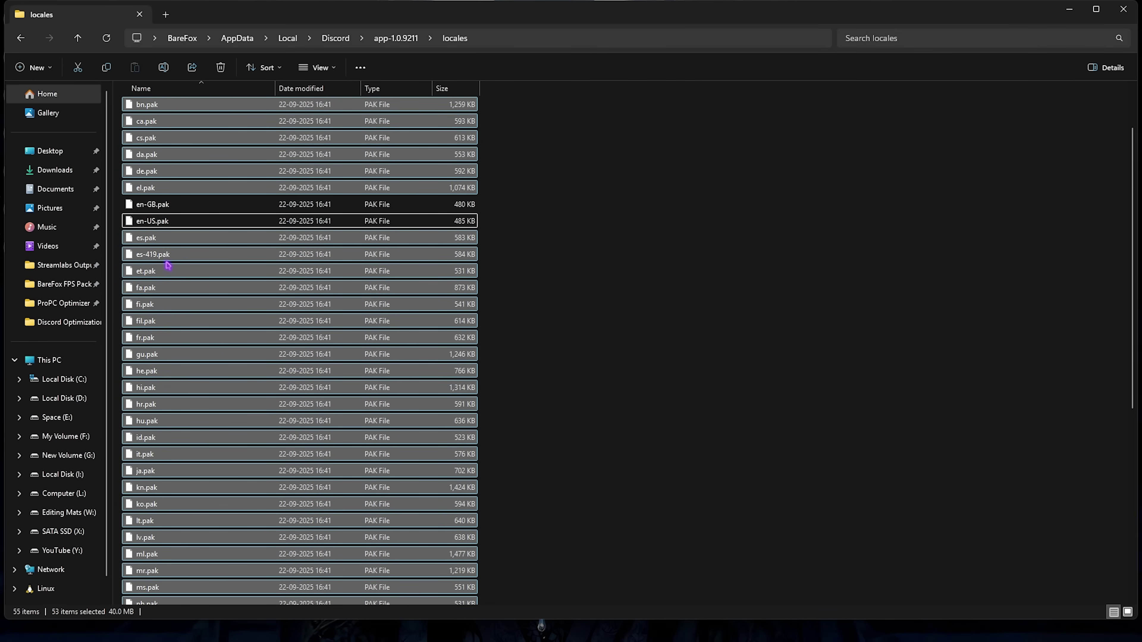
key("Delete")
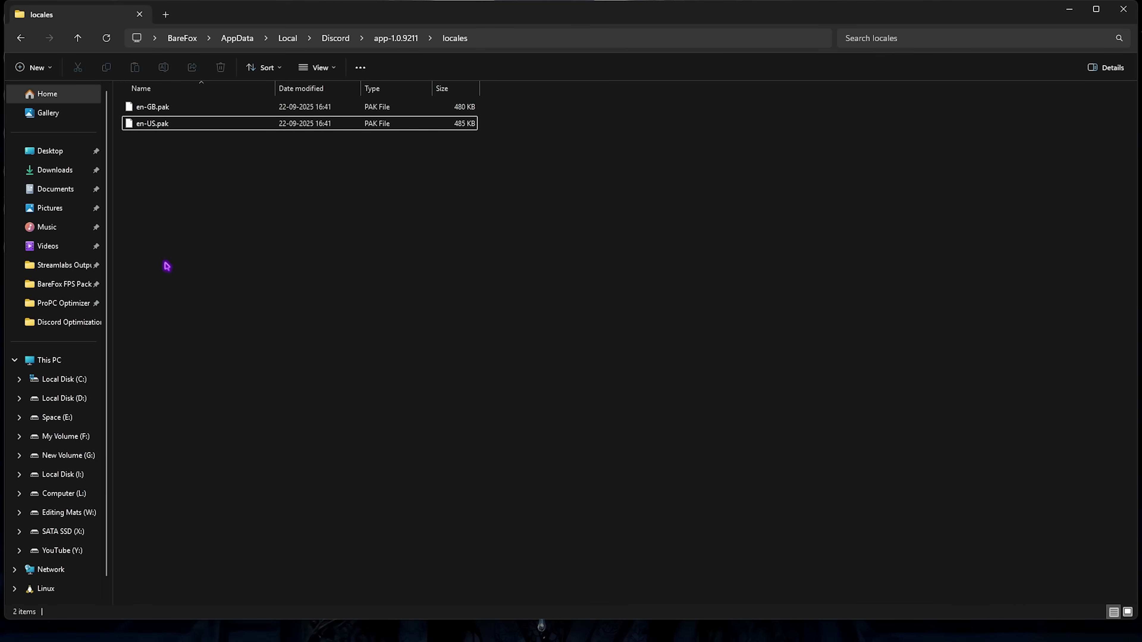
Delete discord_cloudsync-1, discord_dispatch-1, discord_erlpack-1, discord_game_utils-1, discord_krisp-1 and discord_rpc-1 from the modules folder inside app-1.0.9211.
left_click(398, 38)
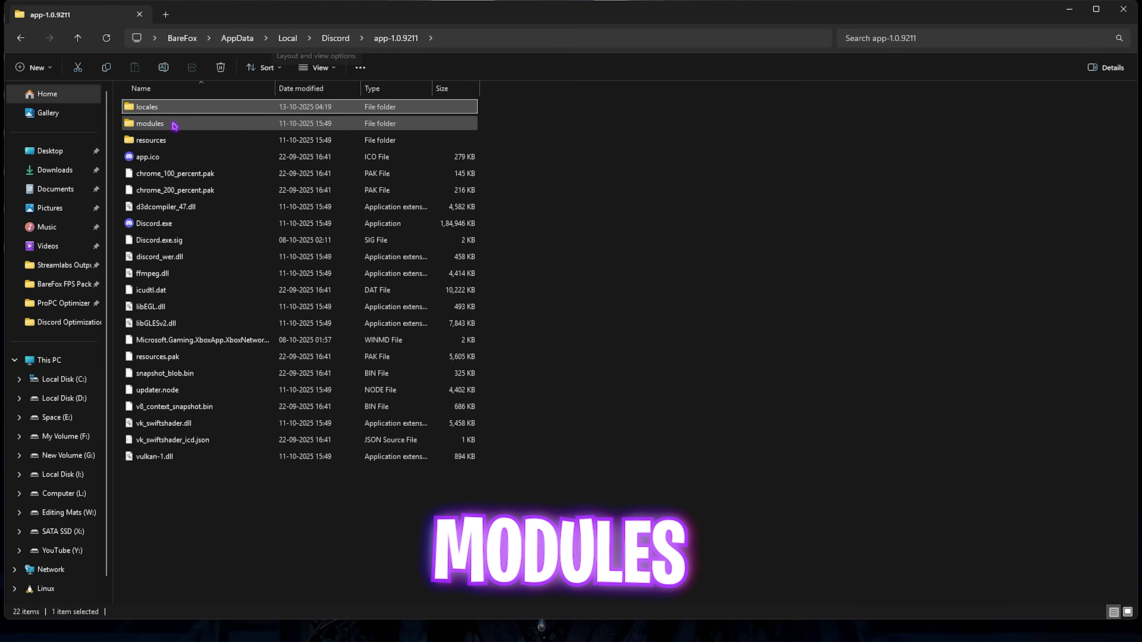
double_click(174, 124)
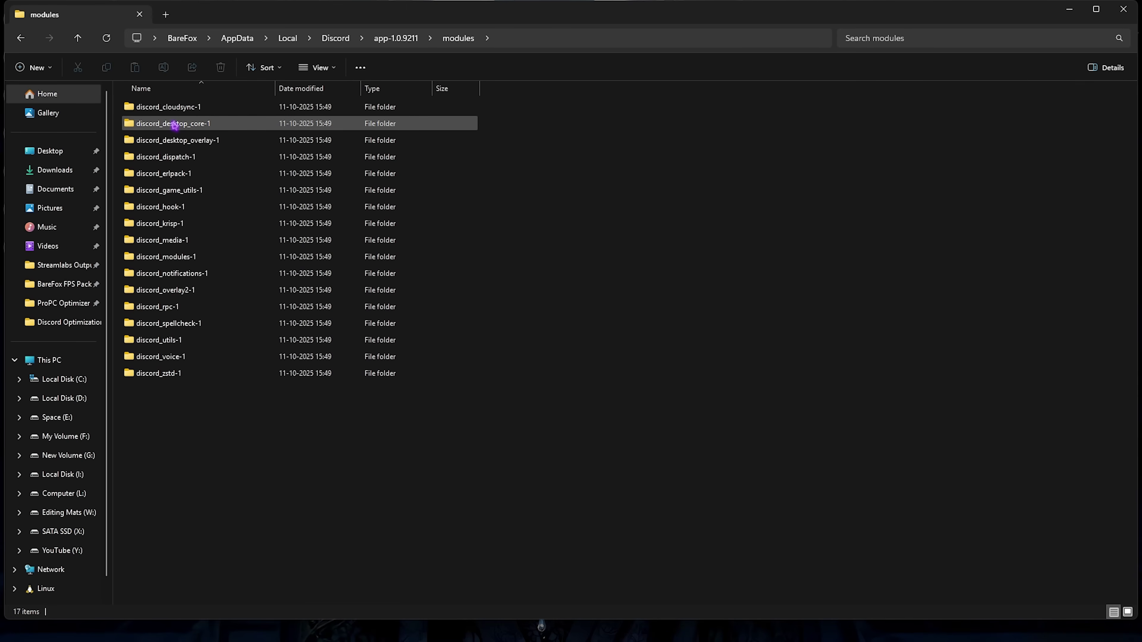
left_click(178, 112)
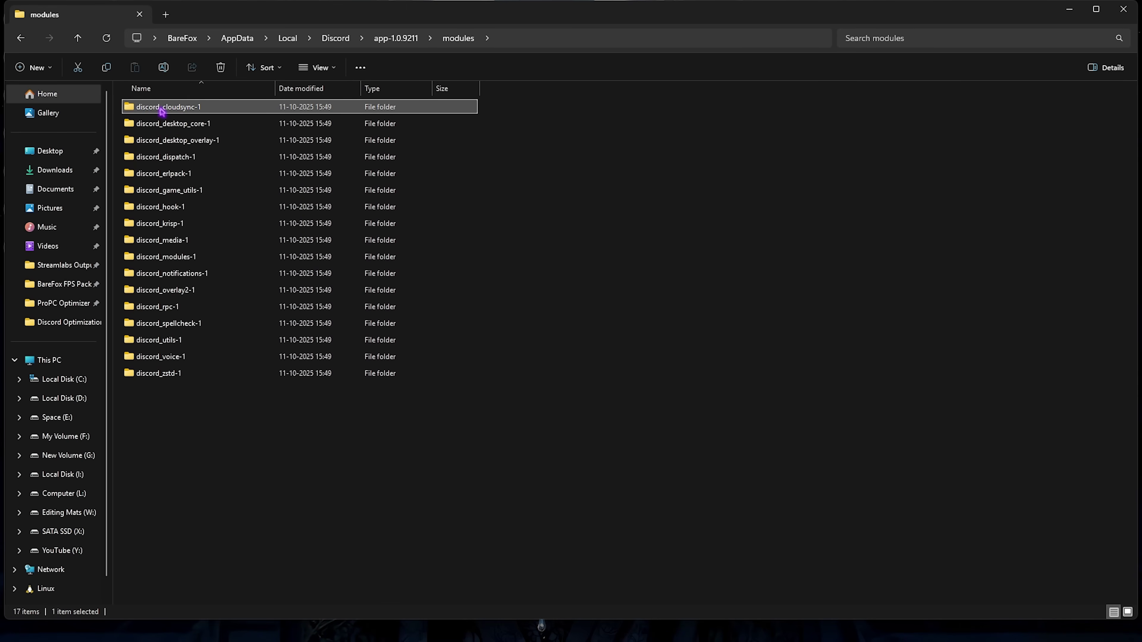
left_click(205, 157, "ctrl")
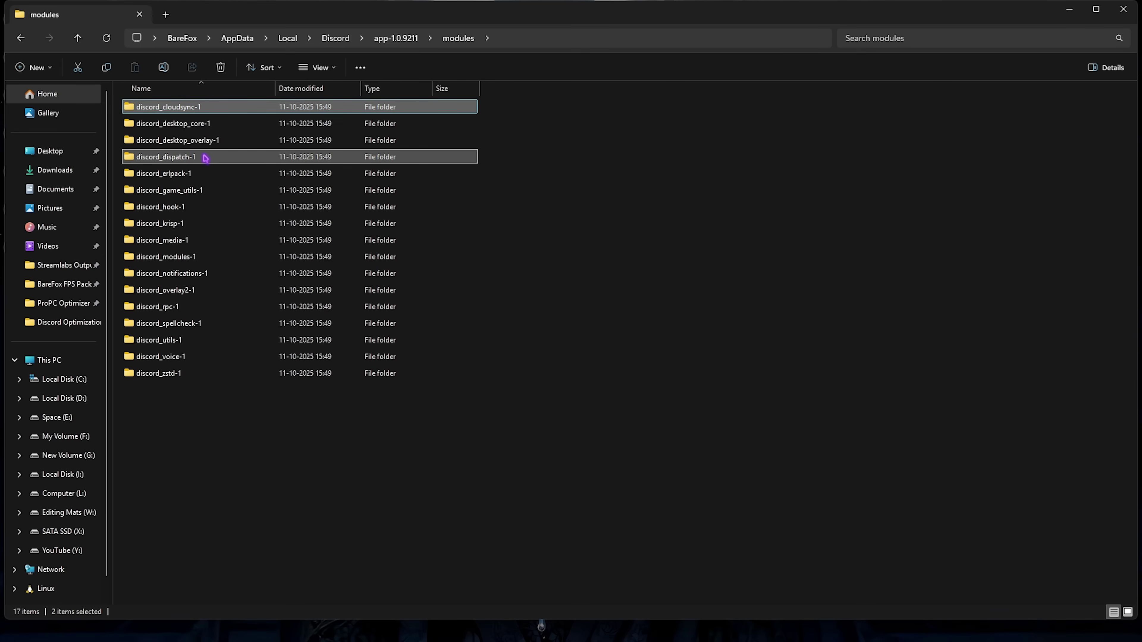
left_click(188, 173, "ctrl")
left_click(211, 190, "ctrl")
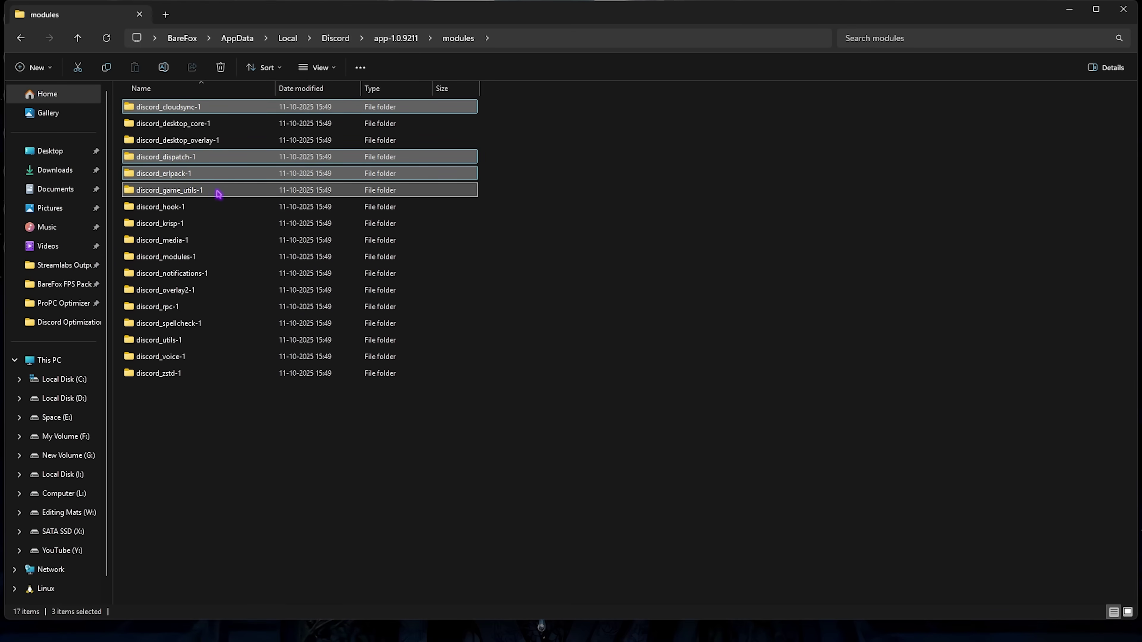
left_click(203, 222, "ctrl")
left_click(194, 323, "ctrl")
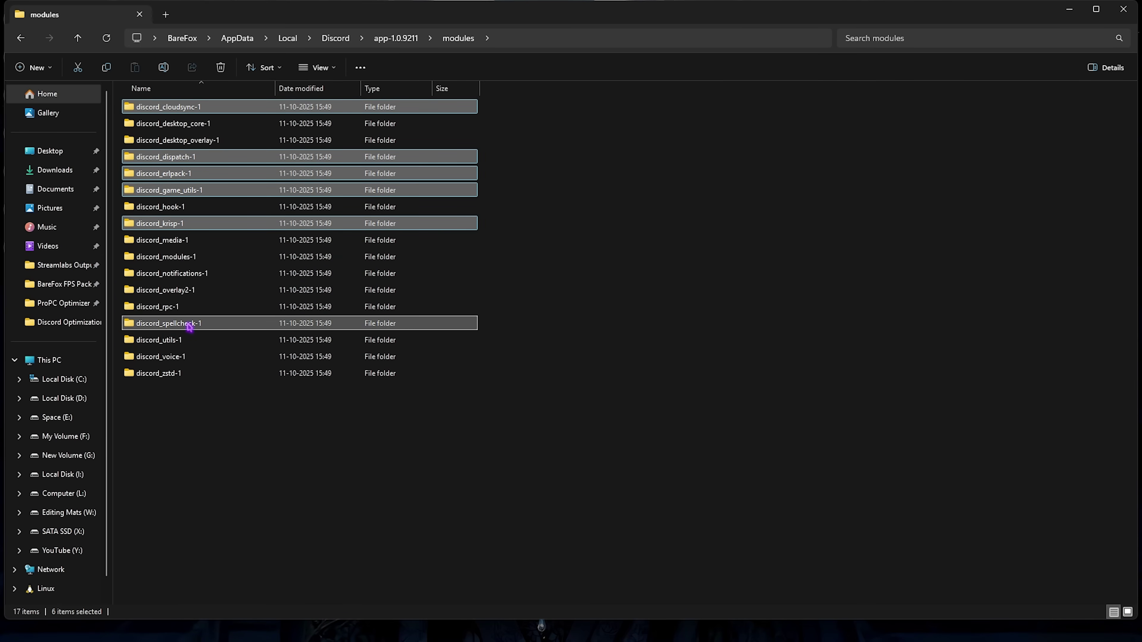
left_click(189, 324, "ctrl")
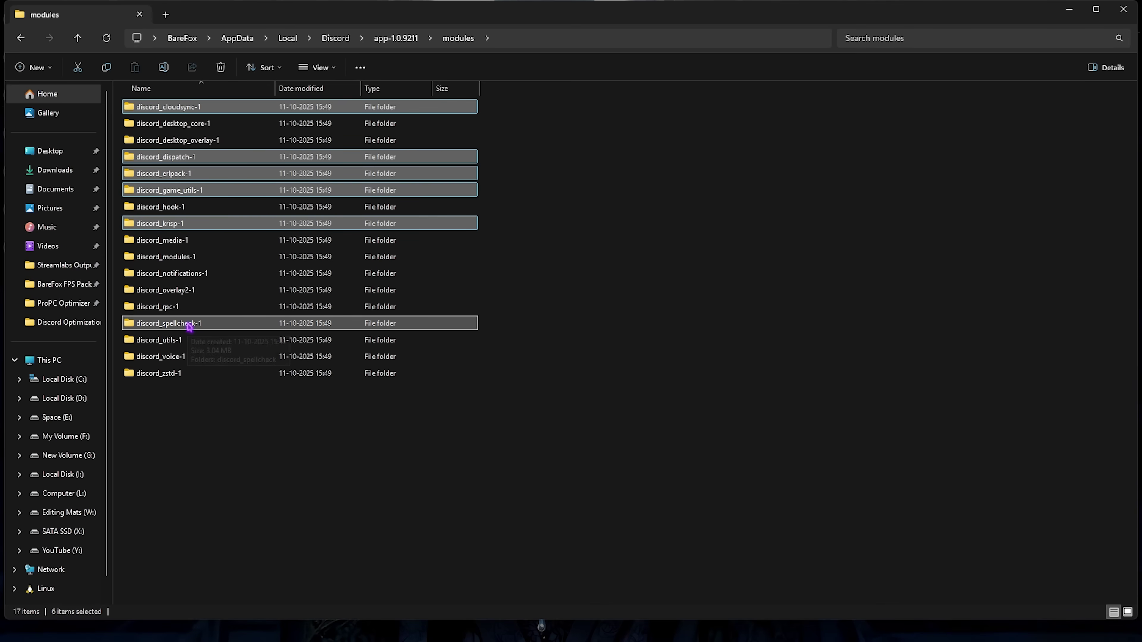
left_click(179, 307, "ctrl")
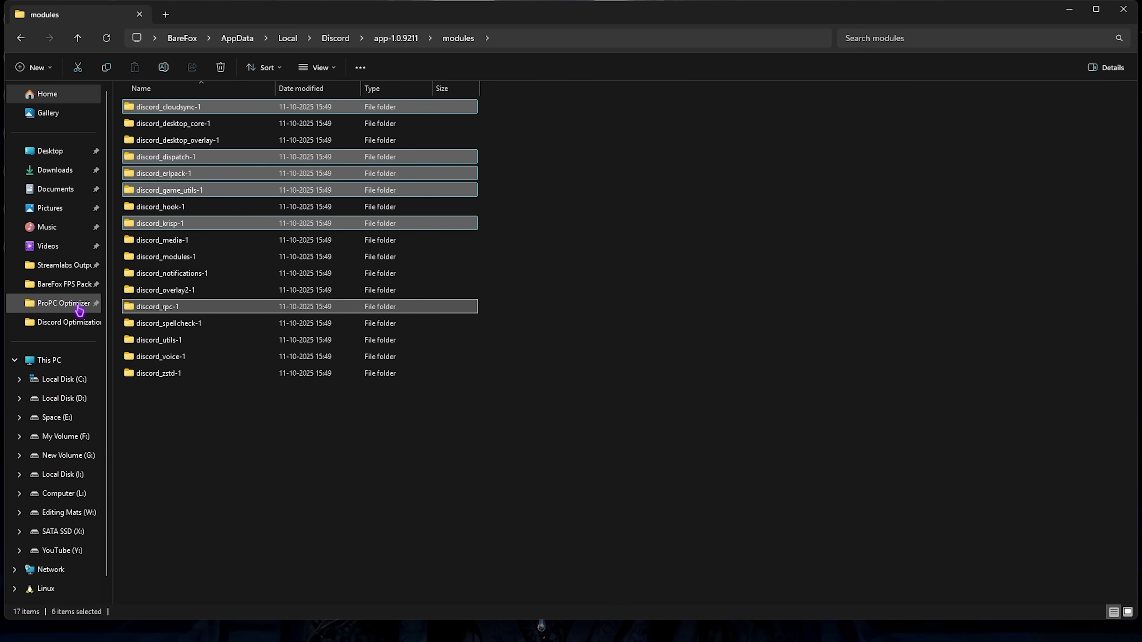
key("Delete")
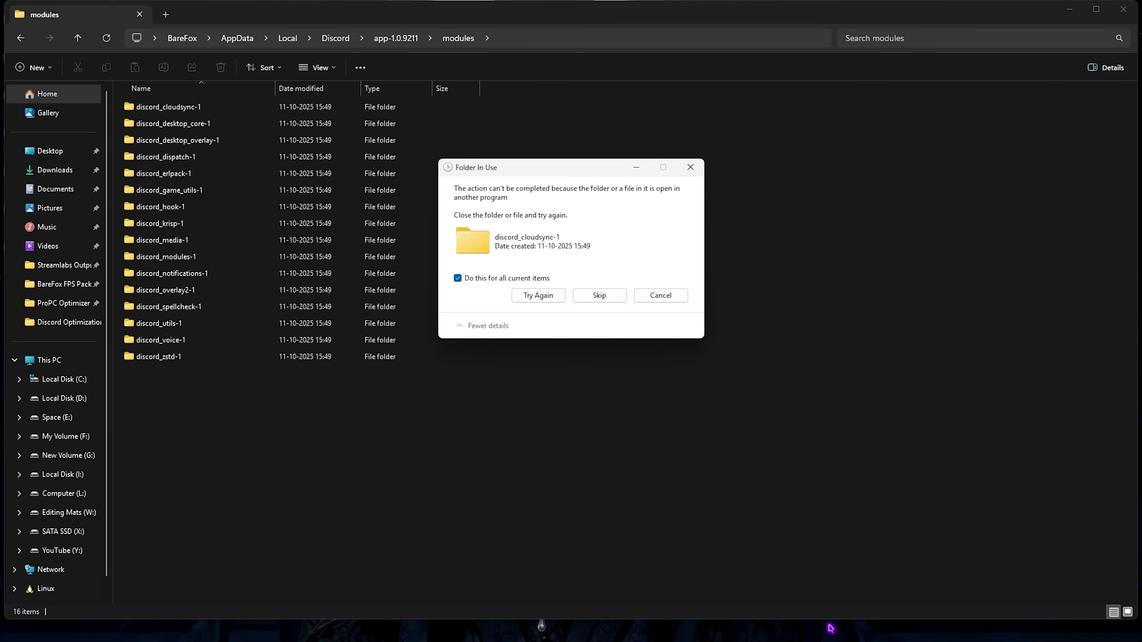
Quit the Discord process running in the background and retry the deletion of the module folders for all items.
left_click(961, 629)
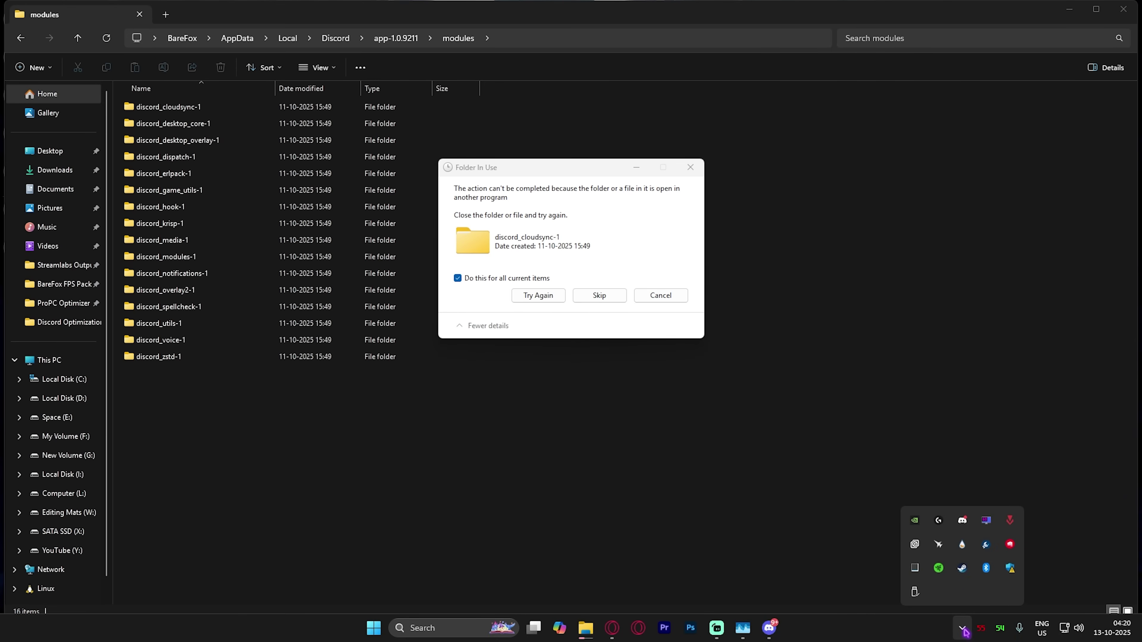
right_click(962, 520)
left_click(993, 606)
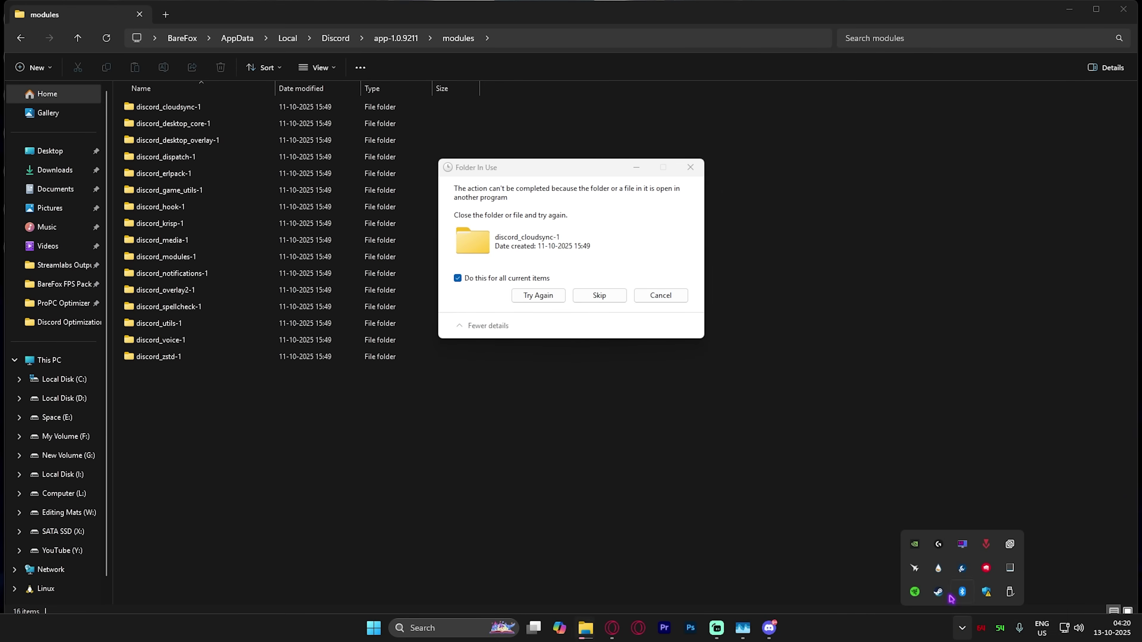
left_click(544, 295)
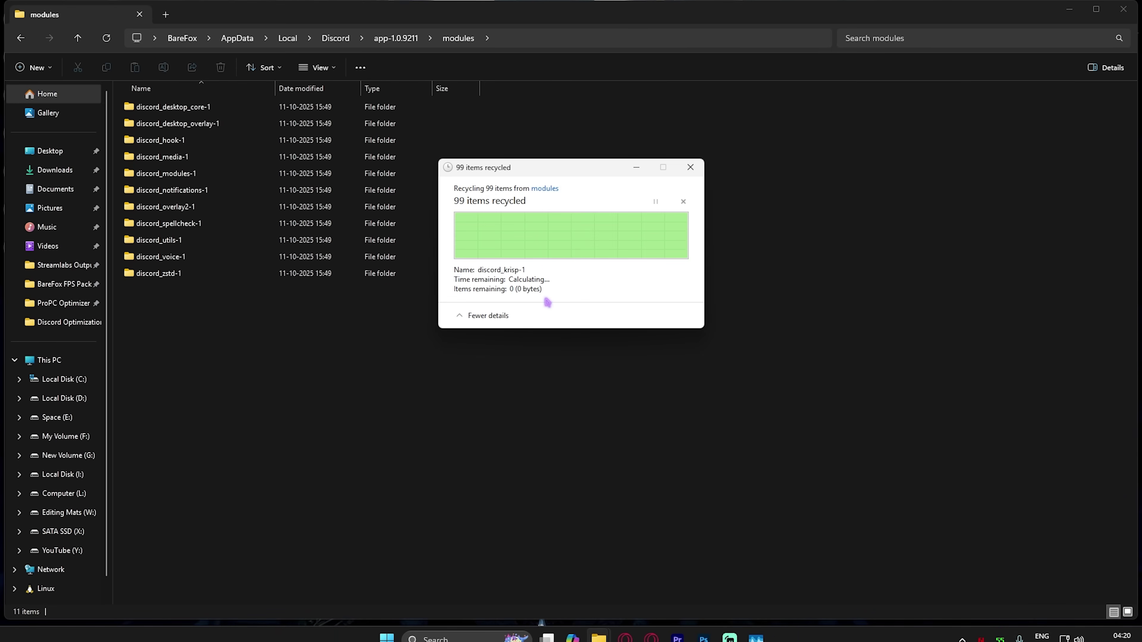
Go back to the app-1.0.9211 folder and create a shortcut to Discord.exe there.
key("alt+Up")
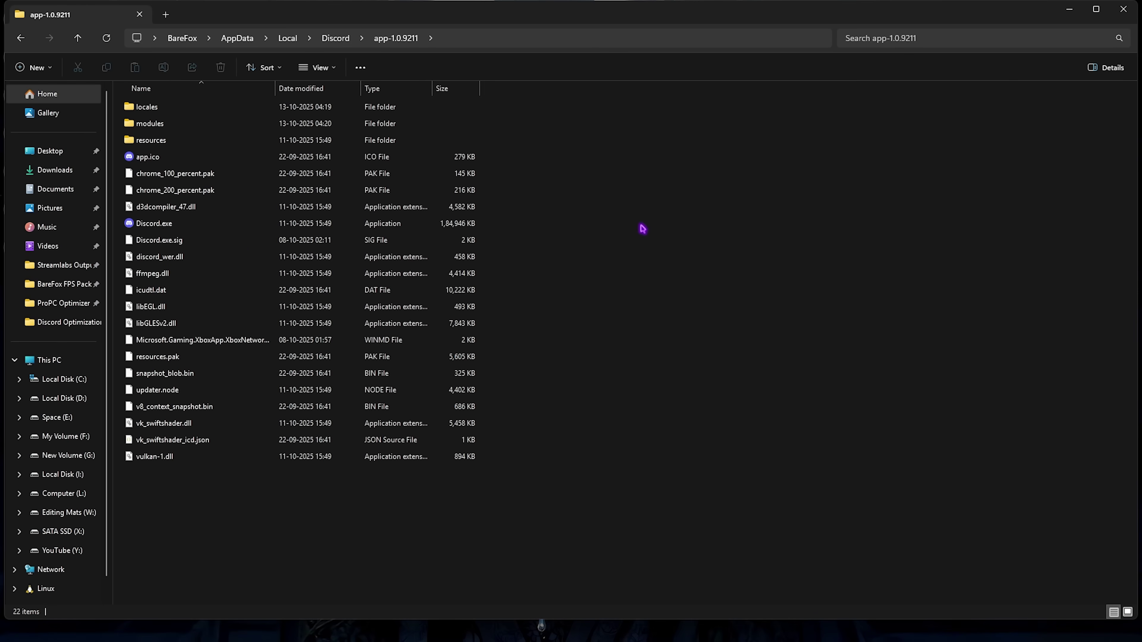
left_click(160, 225)
right_click(161, 227)
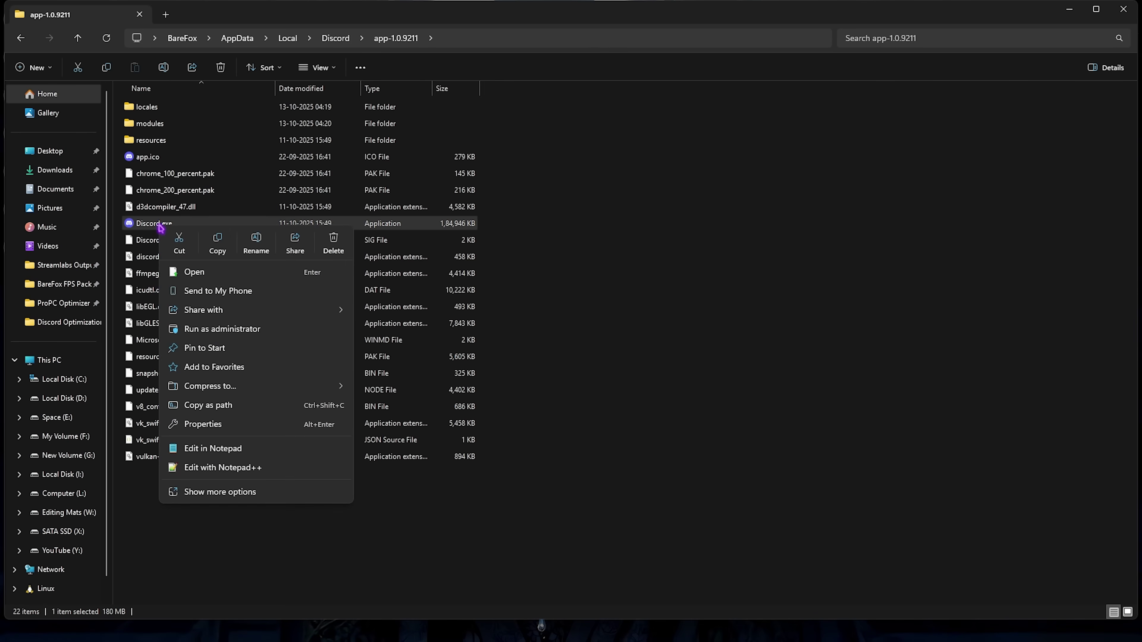
left_click(211, 495)
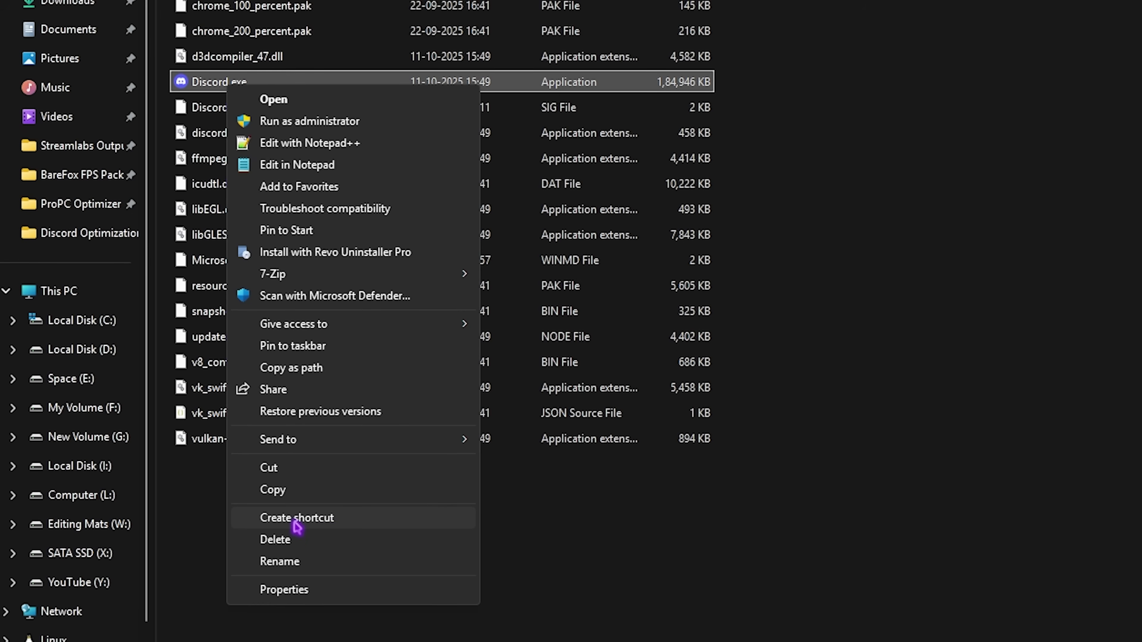
left_click(296, 518)
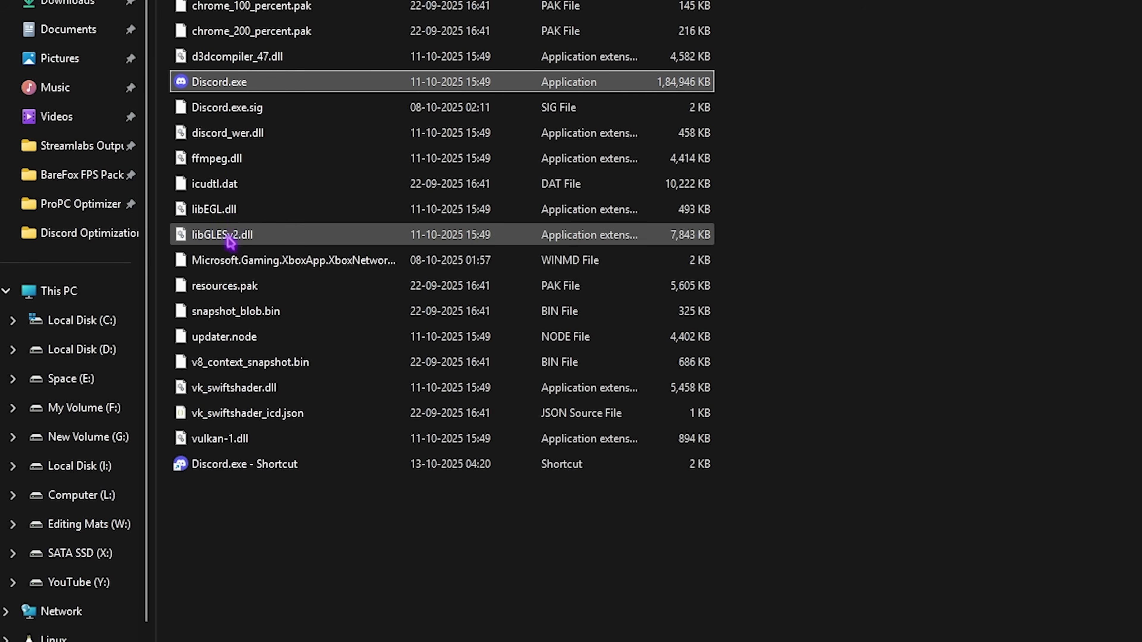
Rename the new Discord.exe shortcut to Discord.
left_click(262, 465)
right_click(262, 465)
left_click(278, 489)
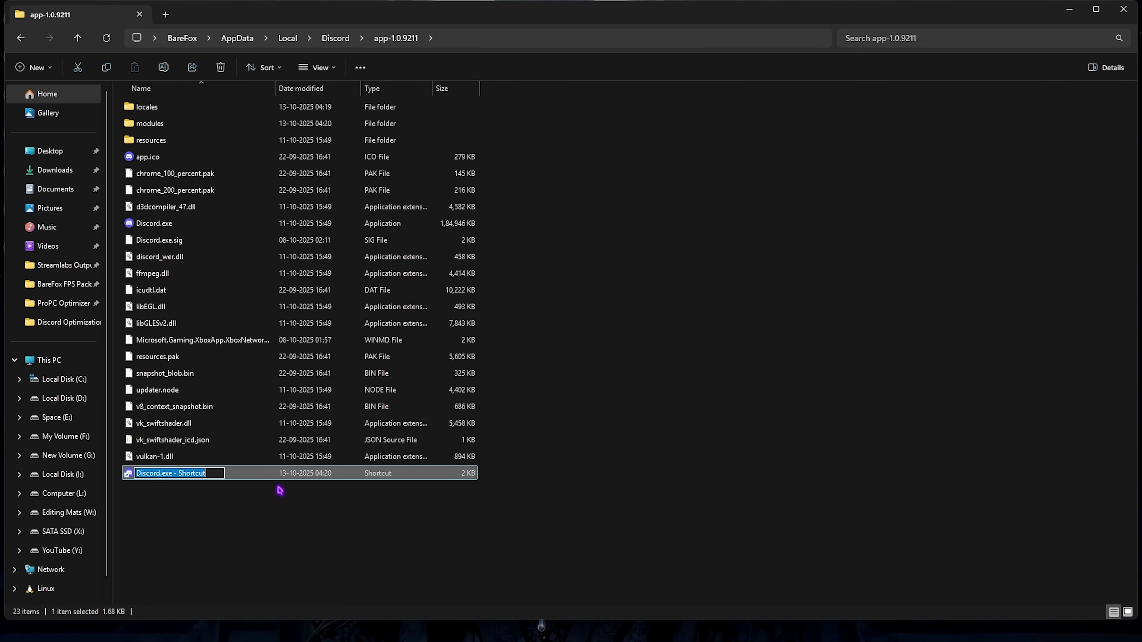
type("Discord")
key("Return")
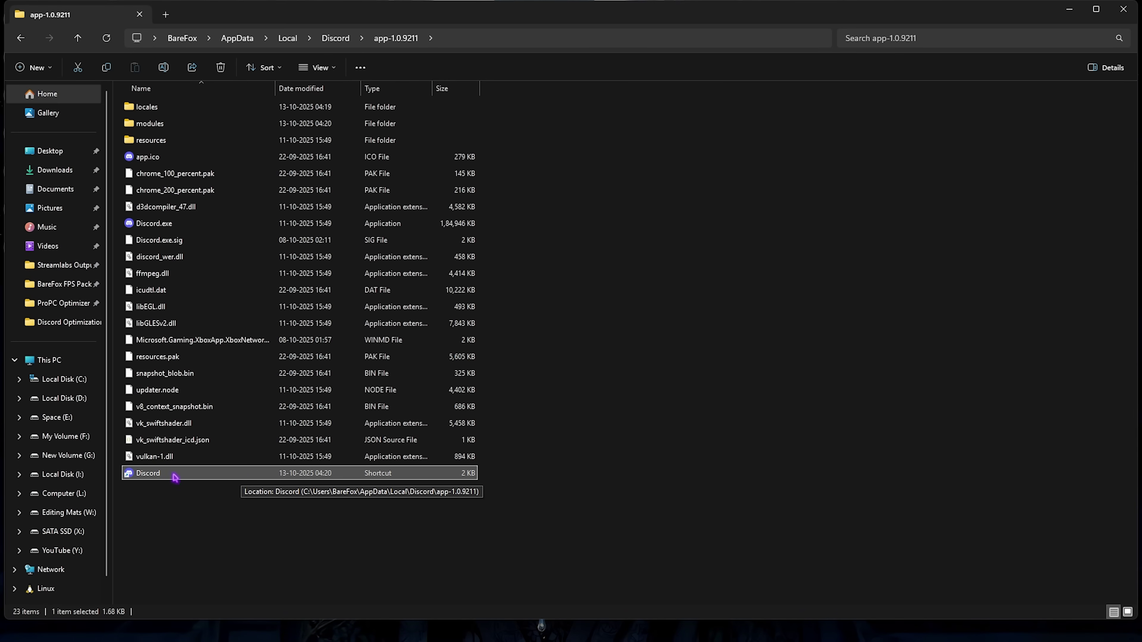
Go to the desktop and launch Discord from its shortcut there.
key("super+d")
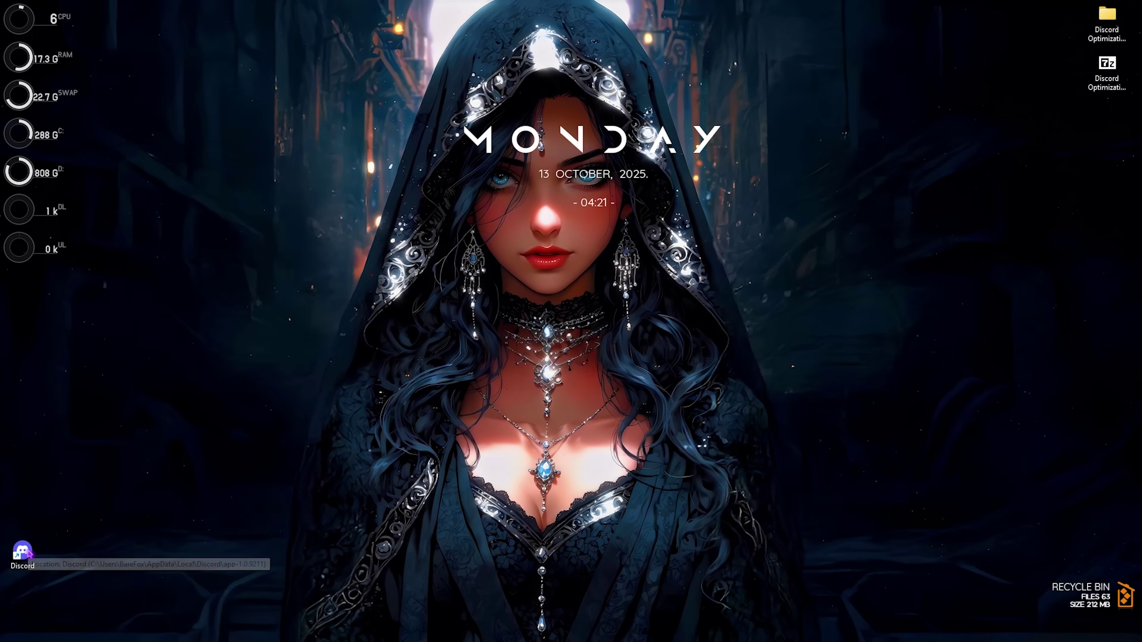
double_click(22, 554)
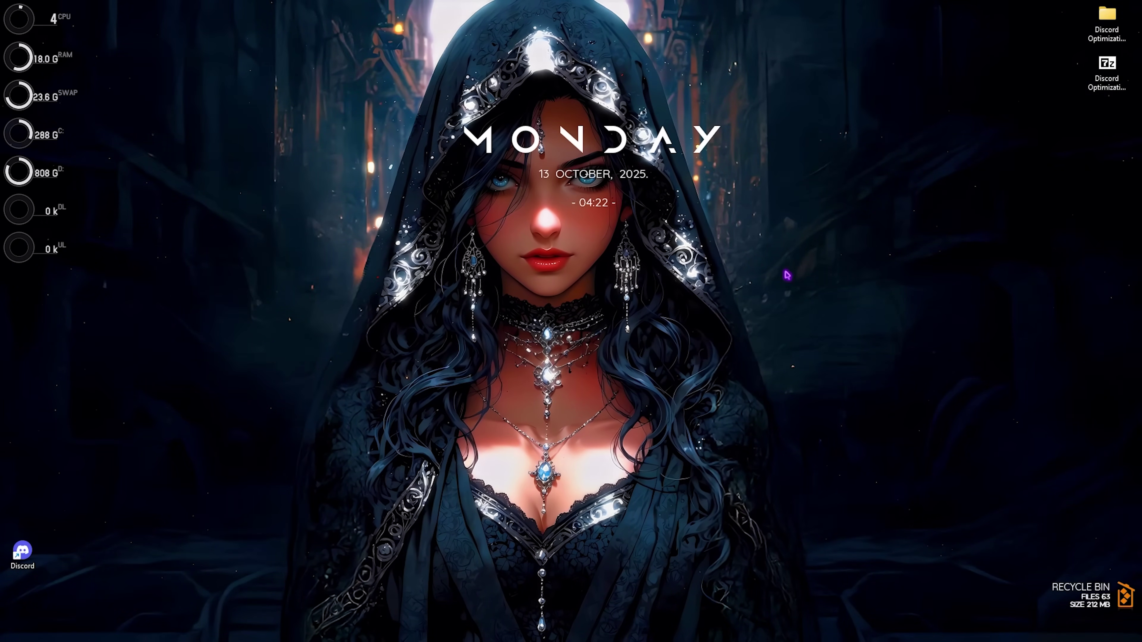
left_click(1107, 21)
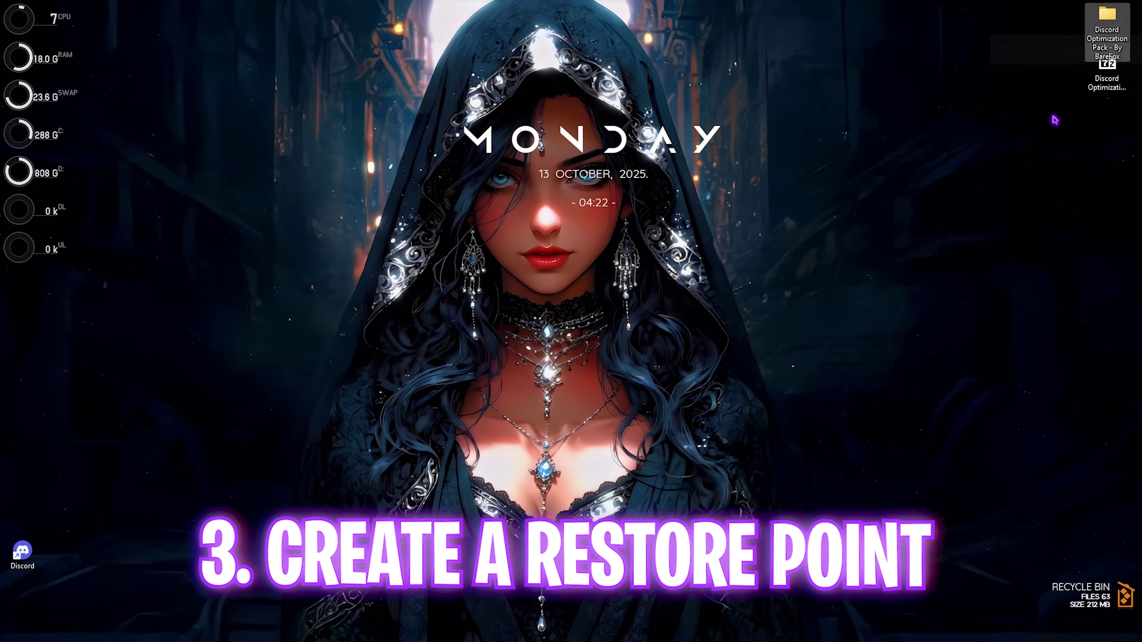
Find the Create a restore point setting in Windows and create a system restore point described as Discord.
key("super")
type("create a restore point")
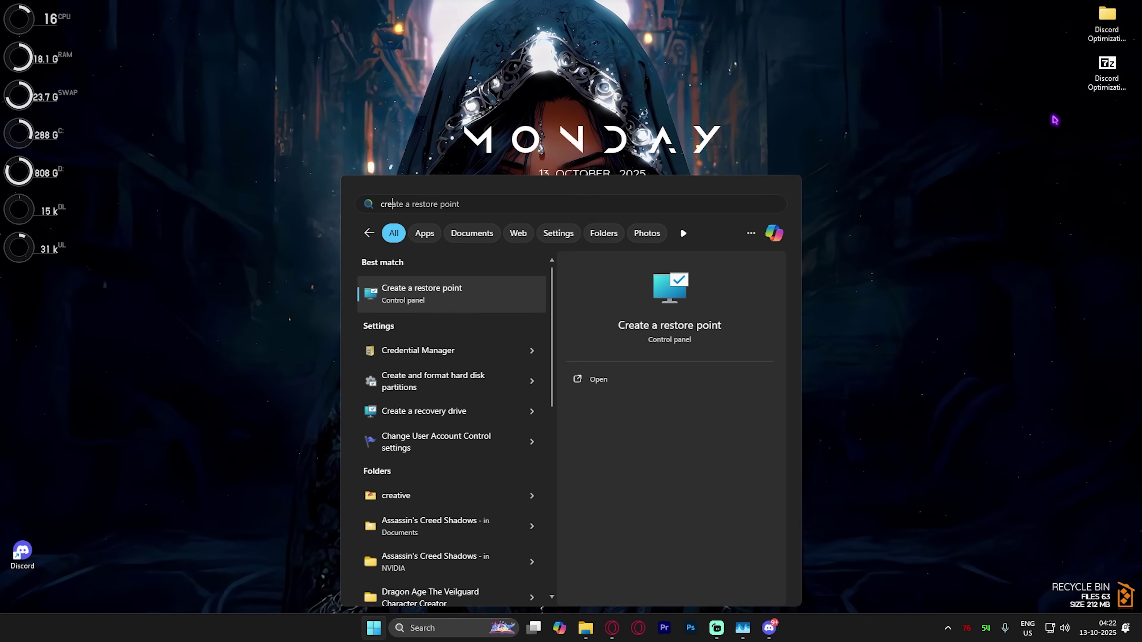
key("Return")
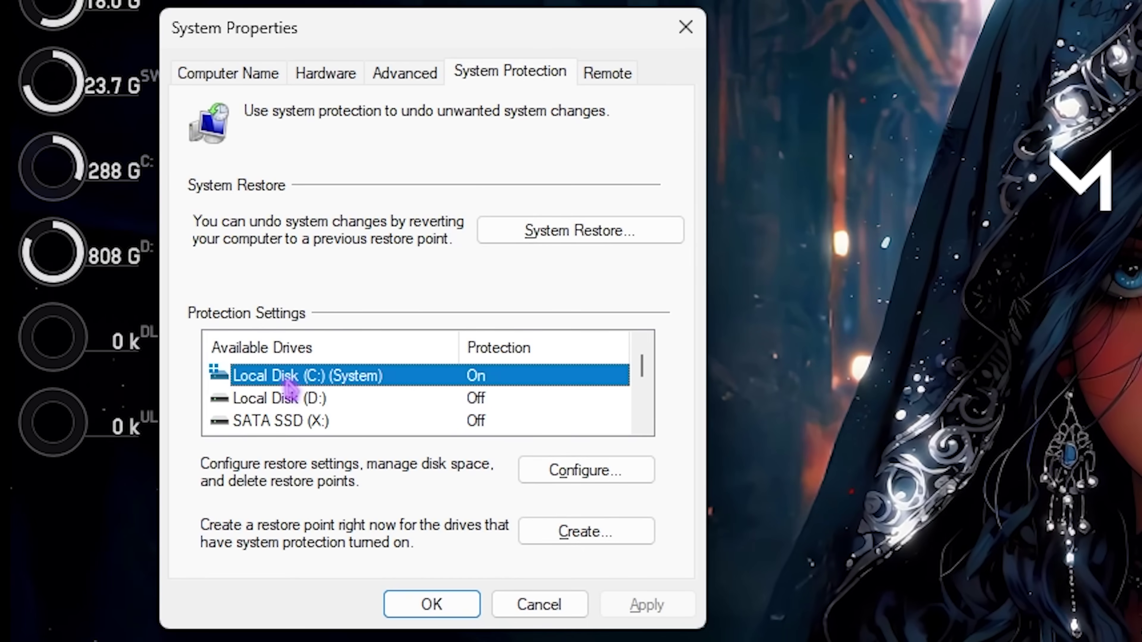
left_click(554, 532)
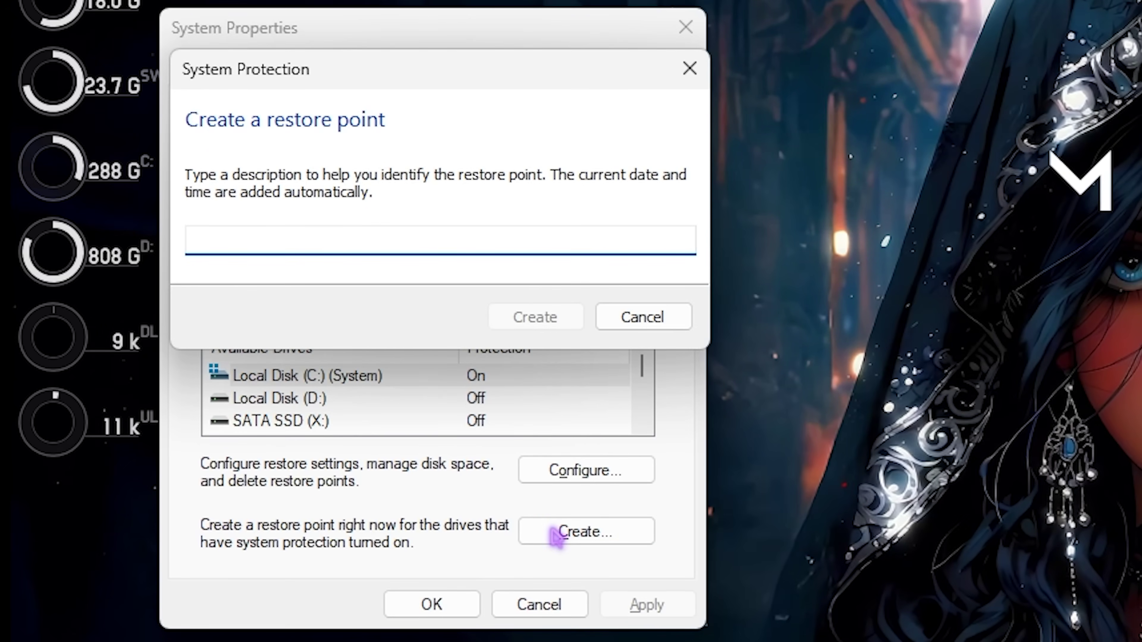
type("Discord")
key("Return")
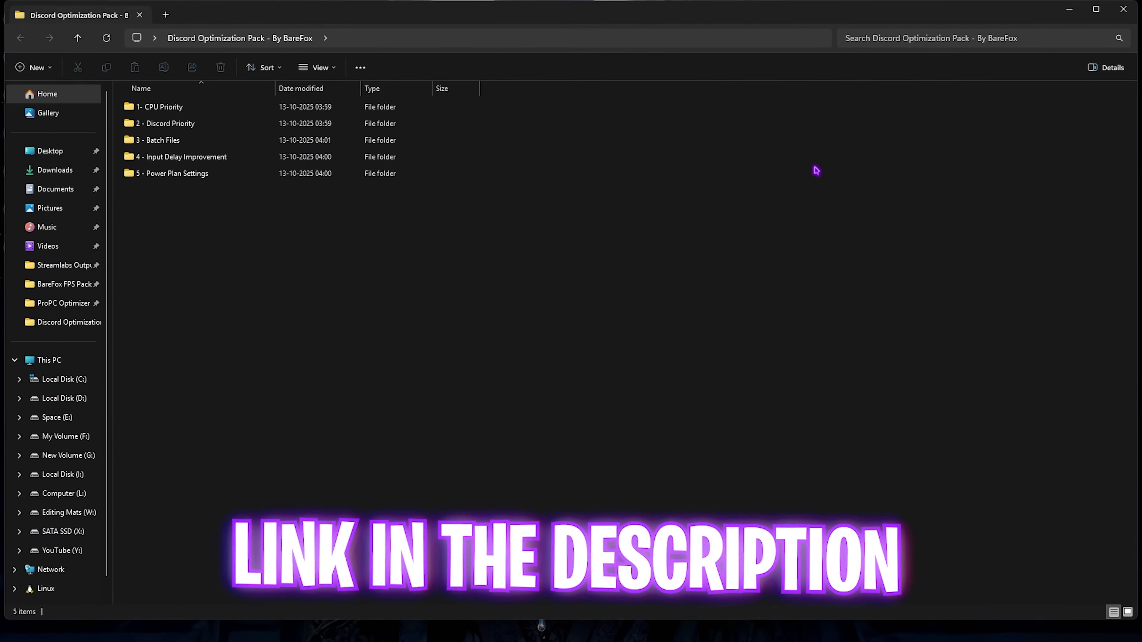
Look through the AMD and INTEL folders inside 1- CPU Priority in the Discord Optimization Pack.
key("ctrl+a")
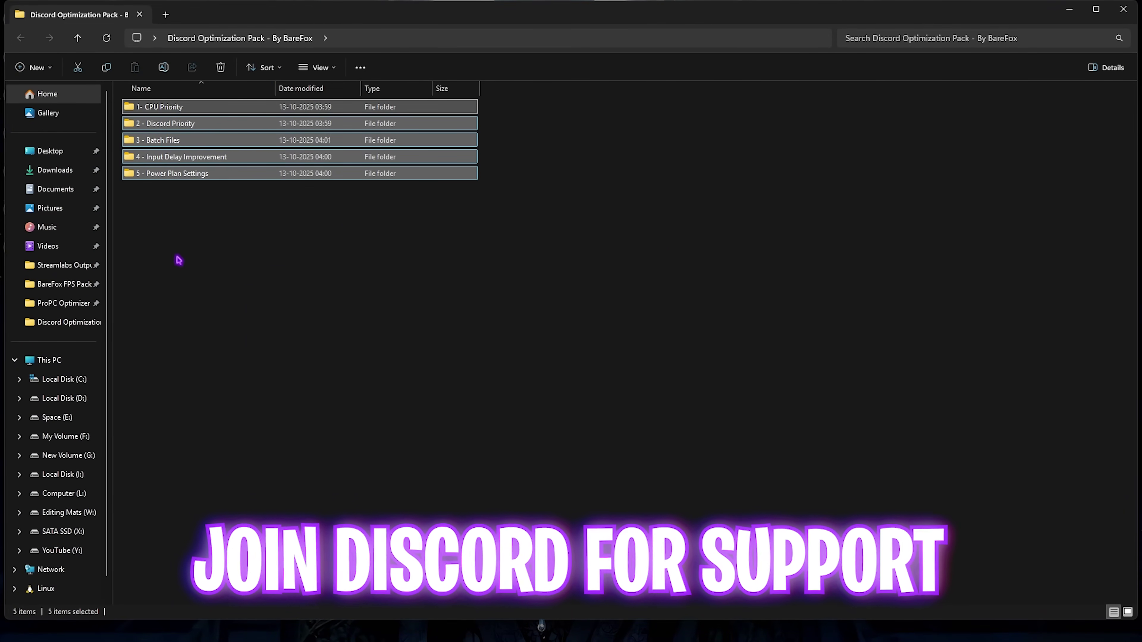
left_click(178, 259)
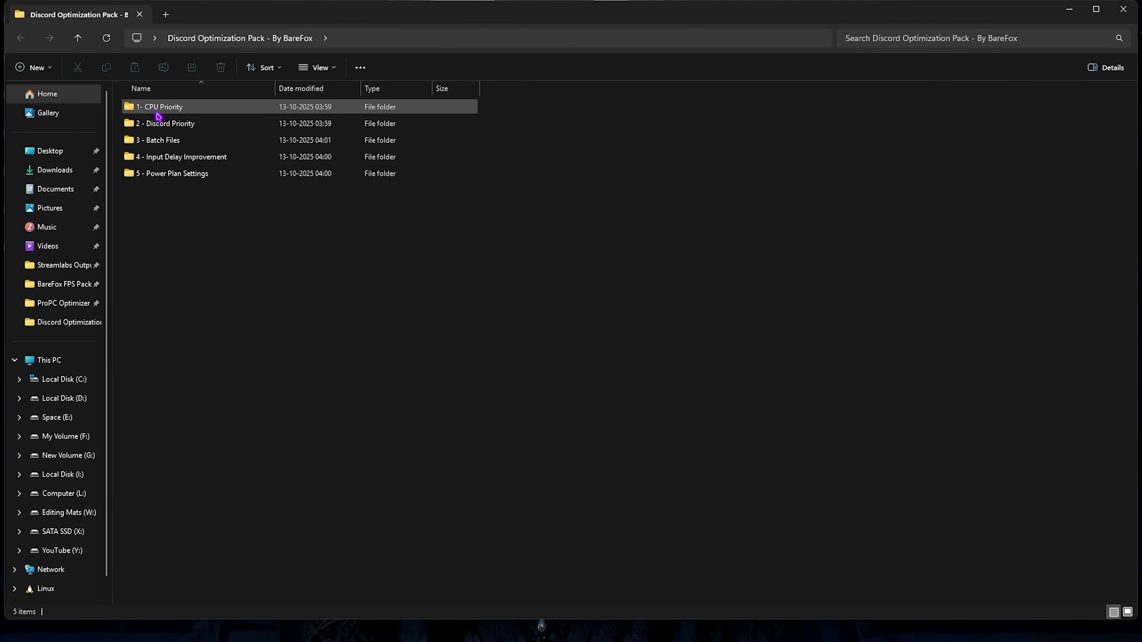
left_click(1096, 9)
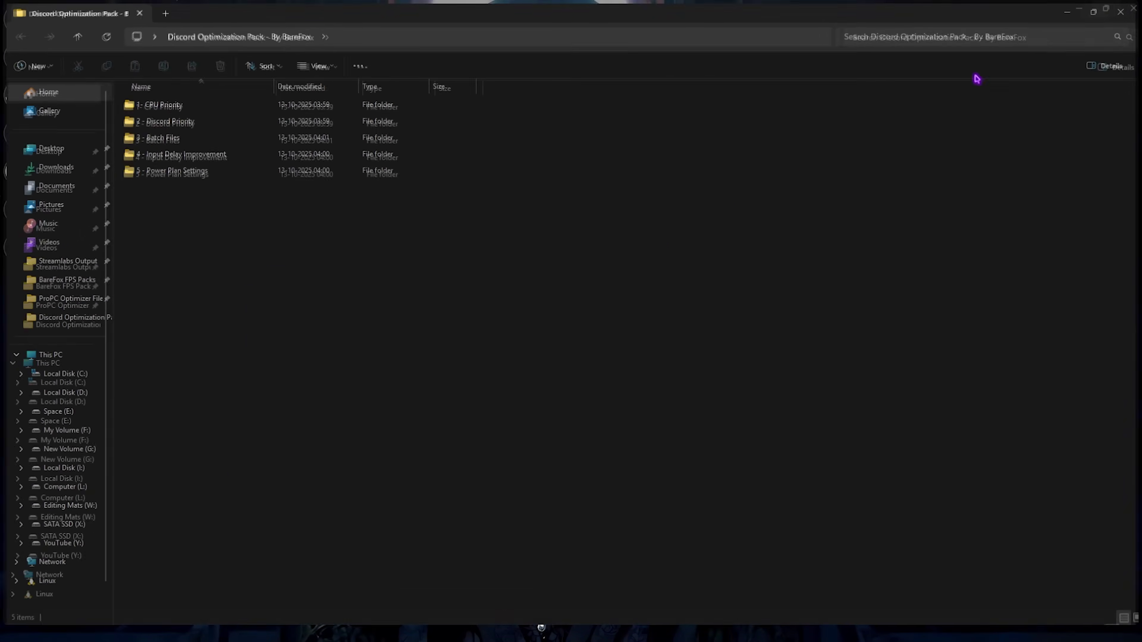
double_click(190, 103)
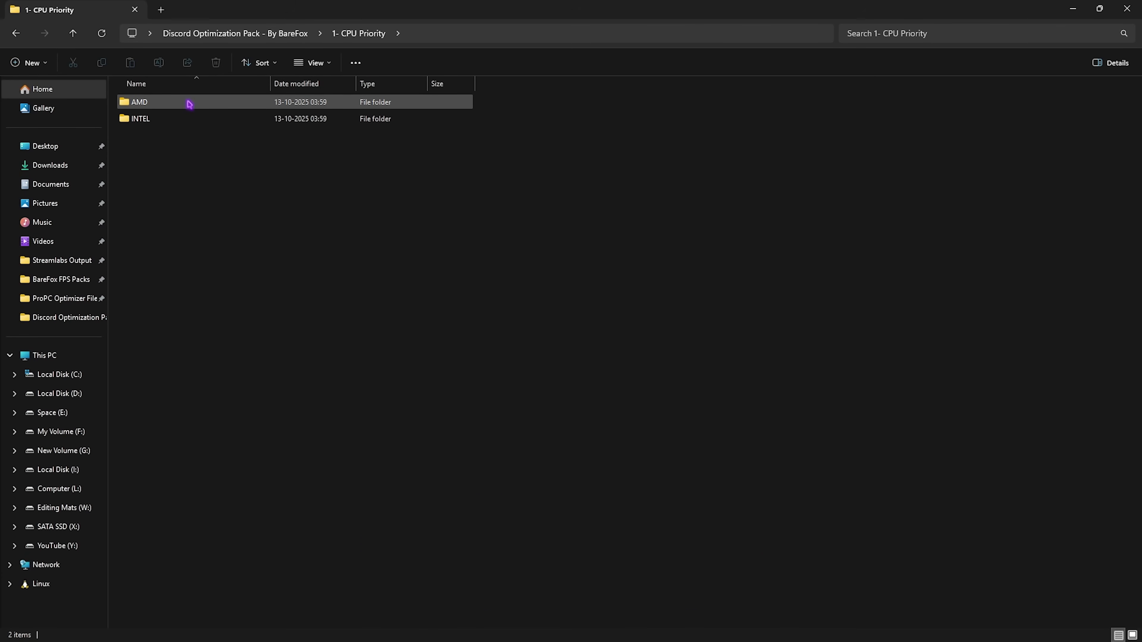
double_click(190, 103)
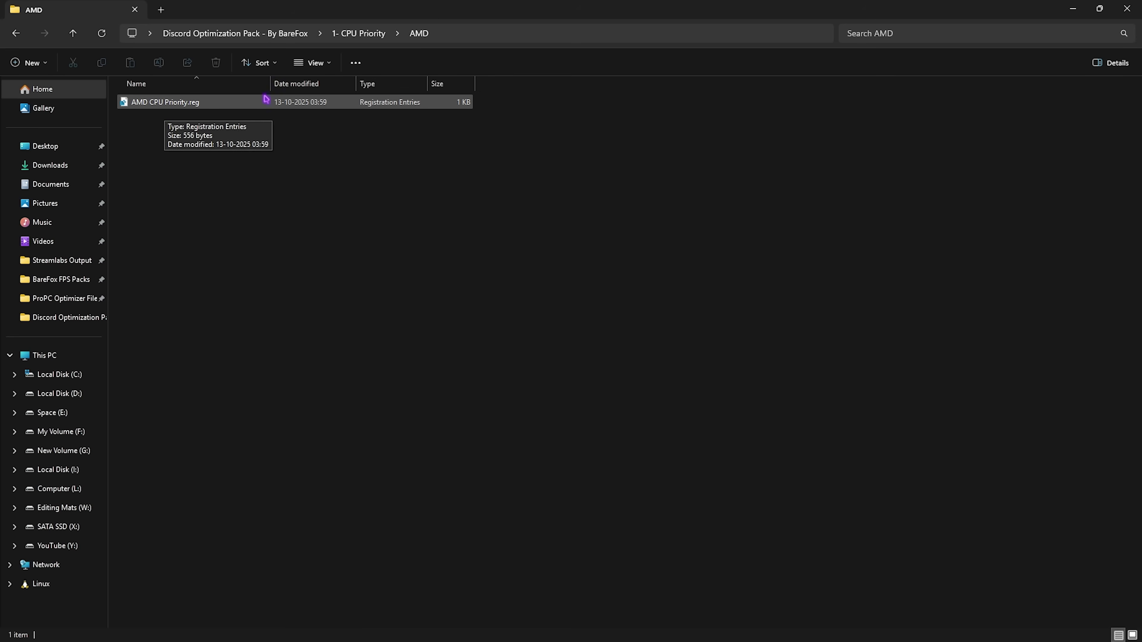
left_click(361, 34)
double_click(183, 120)
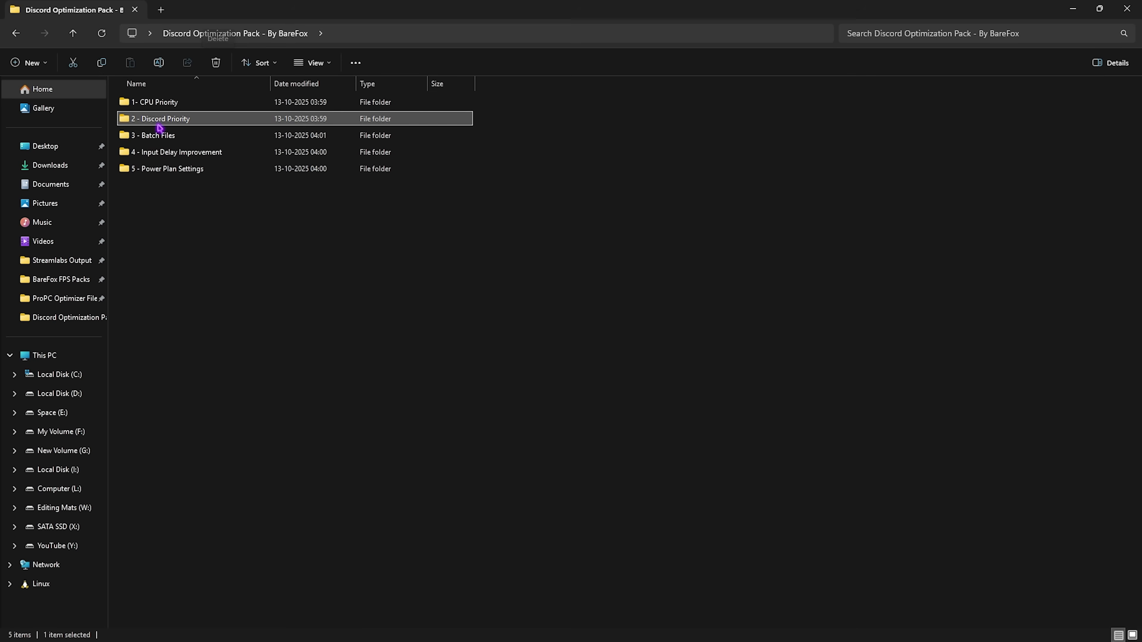
Open the 2 - Discord Priority folder and select Discord High Priority.reg.
double_click(159, 122)
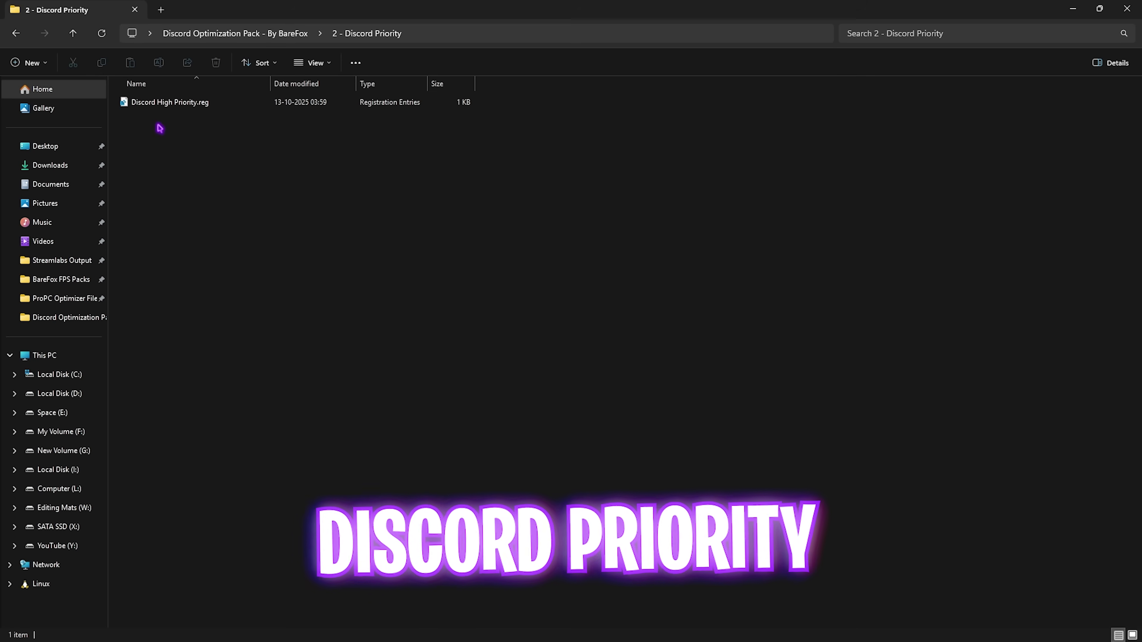
key("Down")
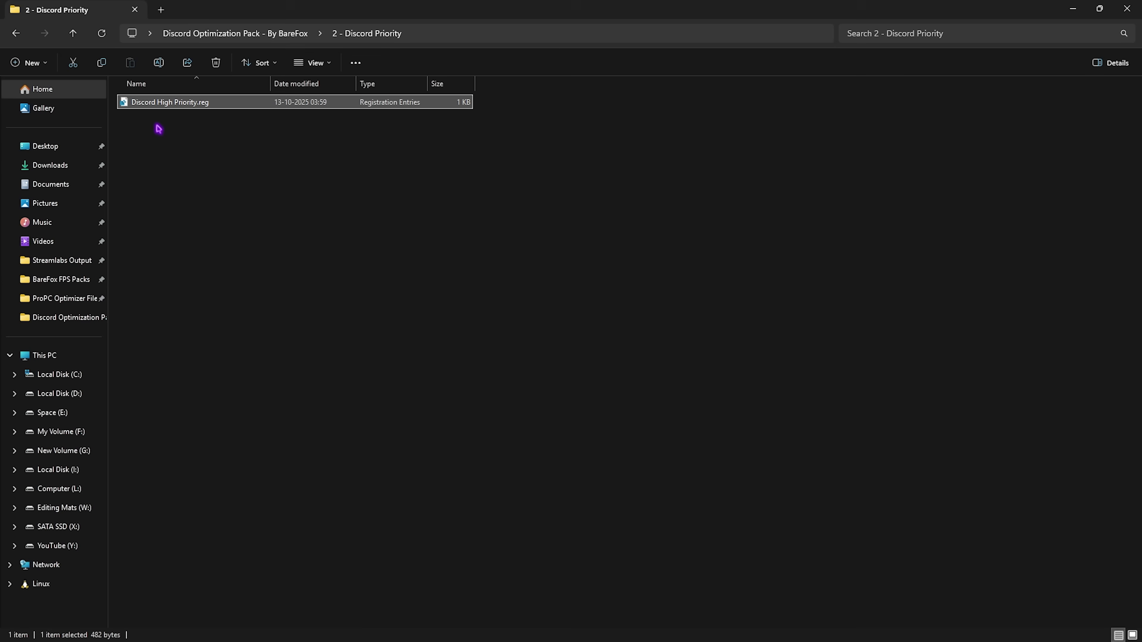
Return to the optimization pack, open the 3 - Batch Files folder and select BareFox Discord Optimizer.bat.
left_click(194, 33)
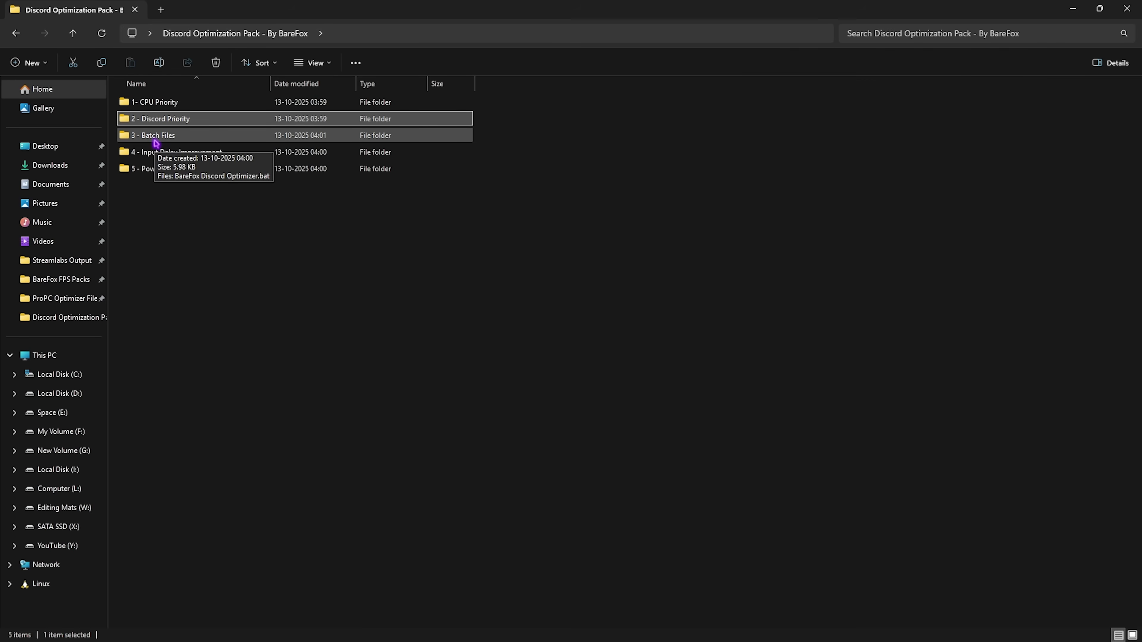
double_click(155, 136)
left_click(164, 107)
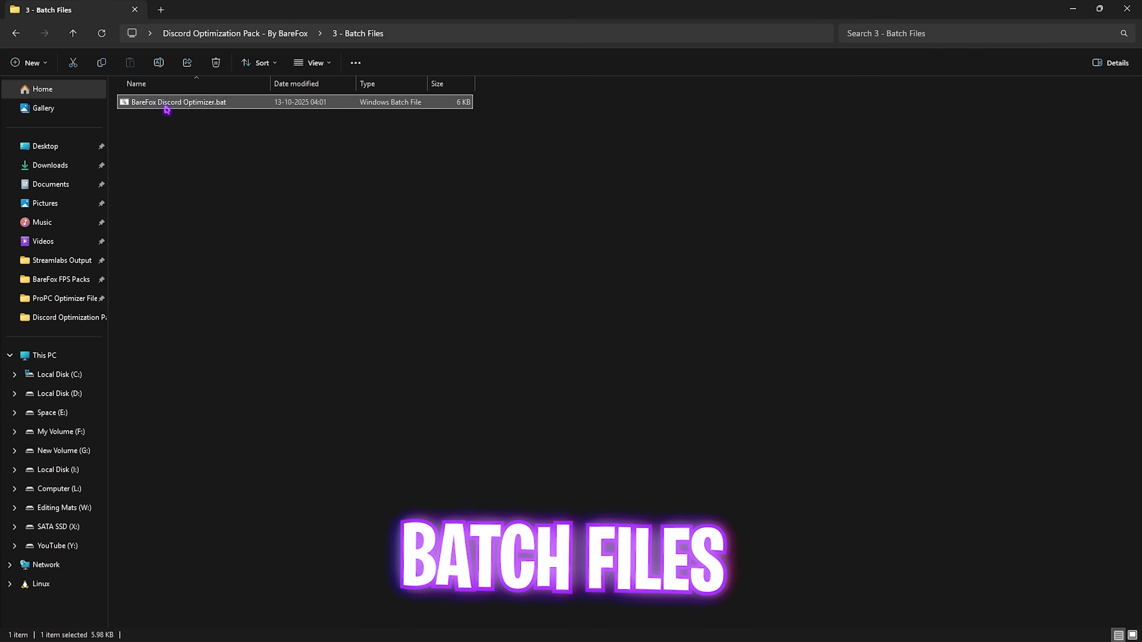
Open BareFox Discord Optimizer.bat in Notepad, review its memory management, telemetry and process mitigation commands, and close it.
right_click(166, 110)
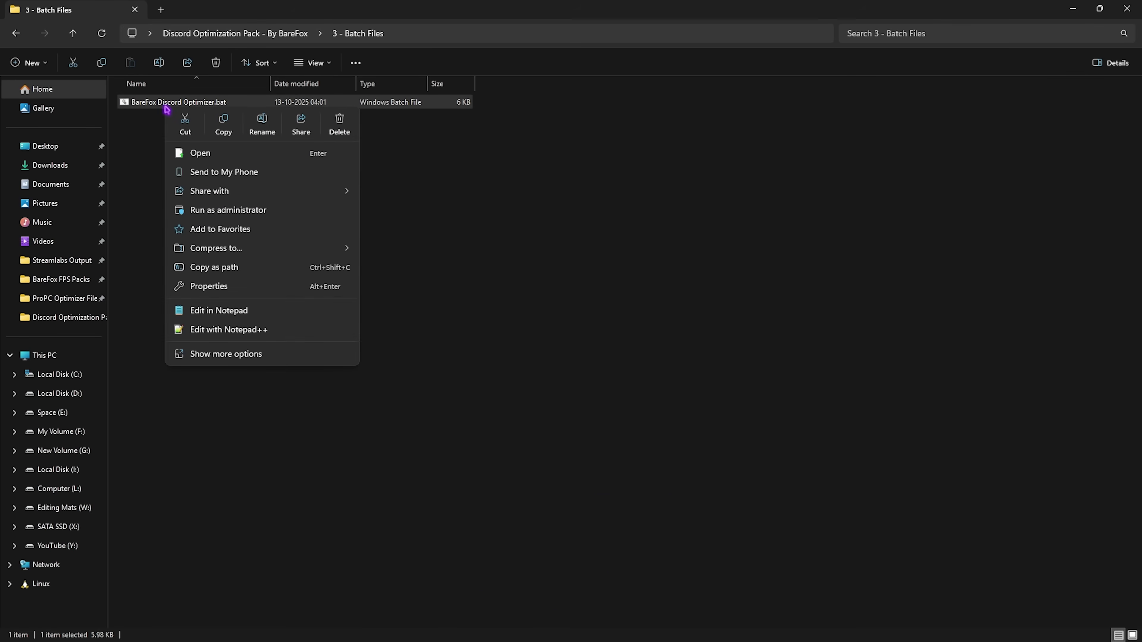
left_click(193, 311)
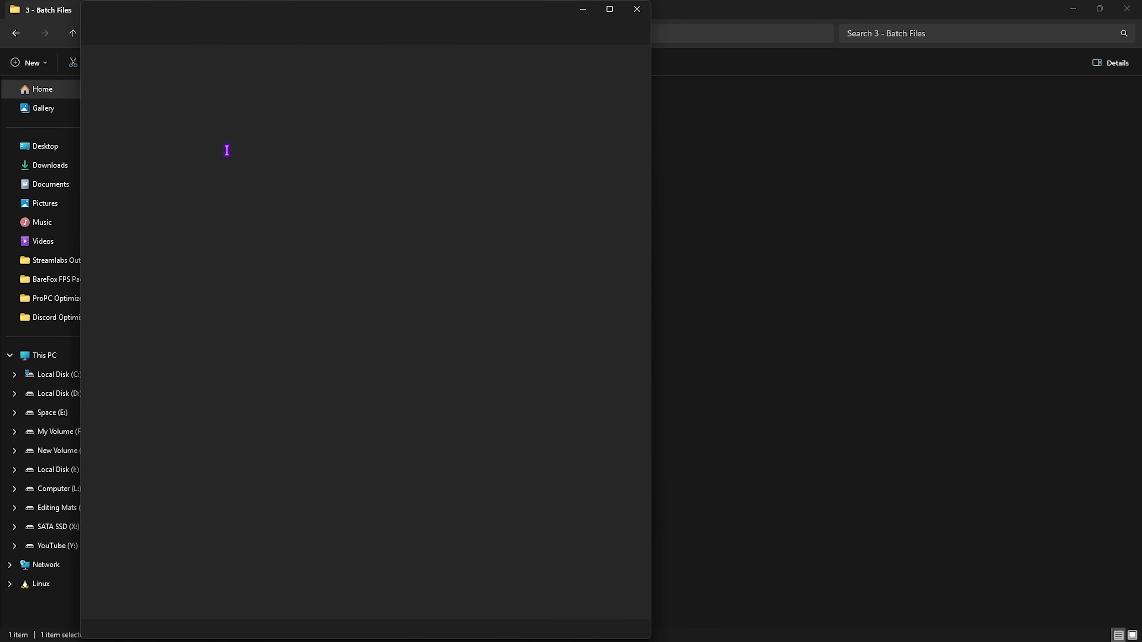
scroll(227, 150, "down", 15)
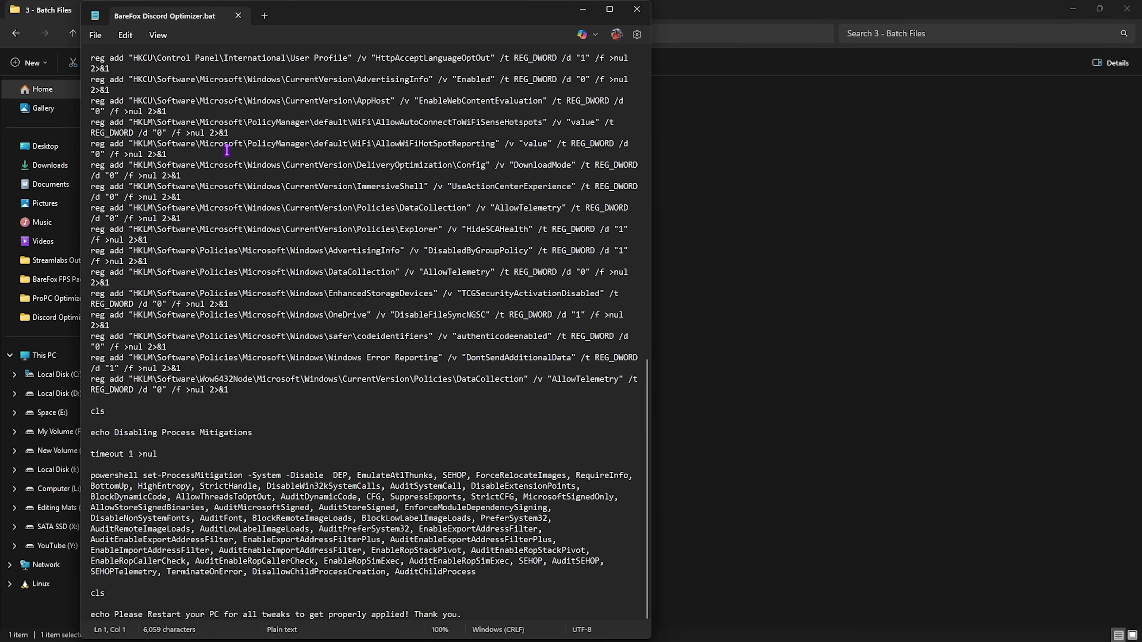
scroll(227, 150, "up", 10)
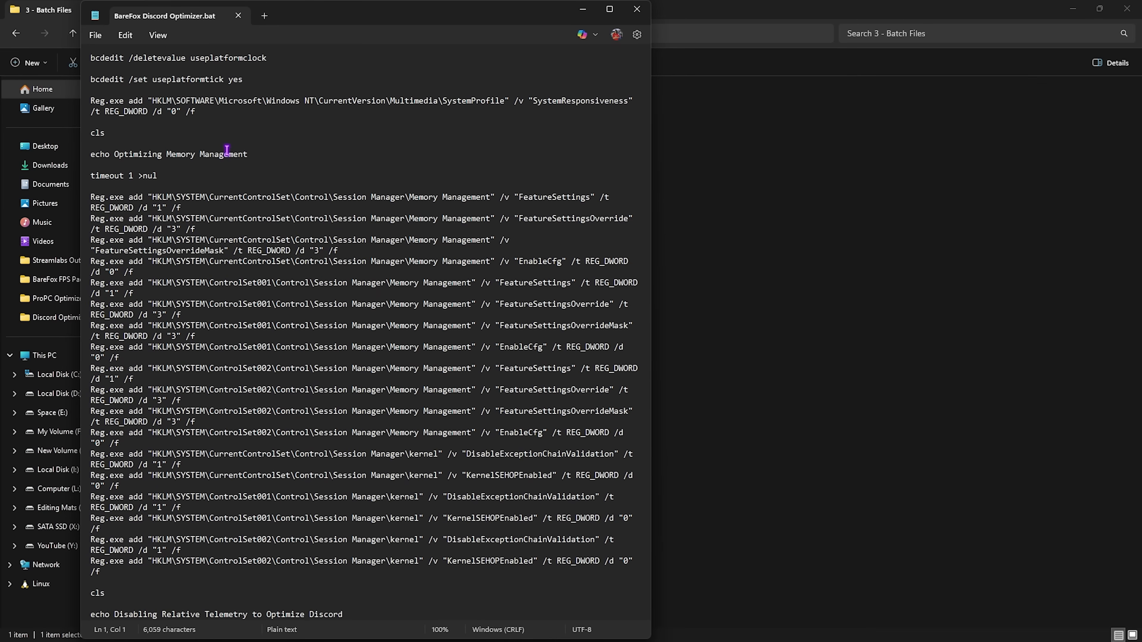
scroll(227, 150, "down", 8)
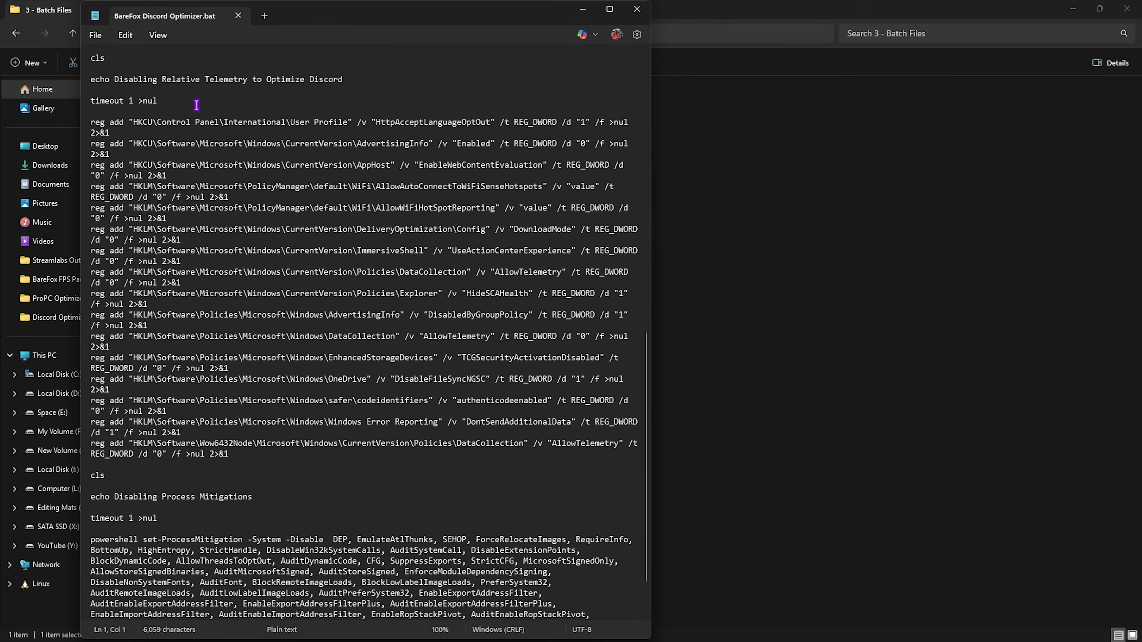
scroll(208, 225, "down", 1)
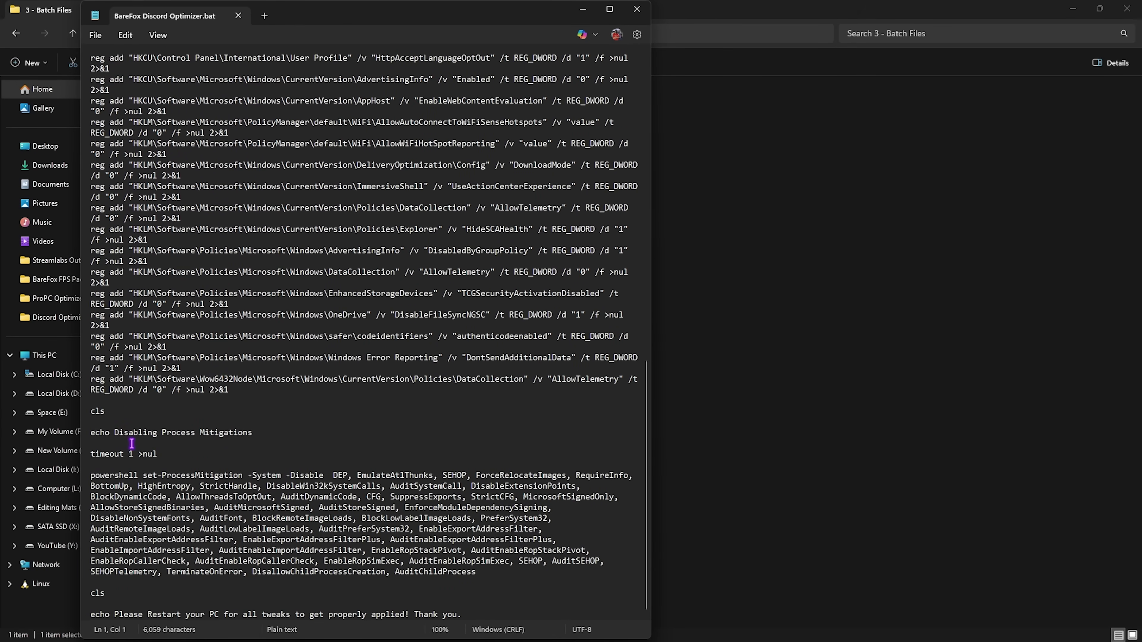
left_click_drag(132, 443, 230, 433)
left_click(304, 436)
left_click(637, 9)
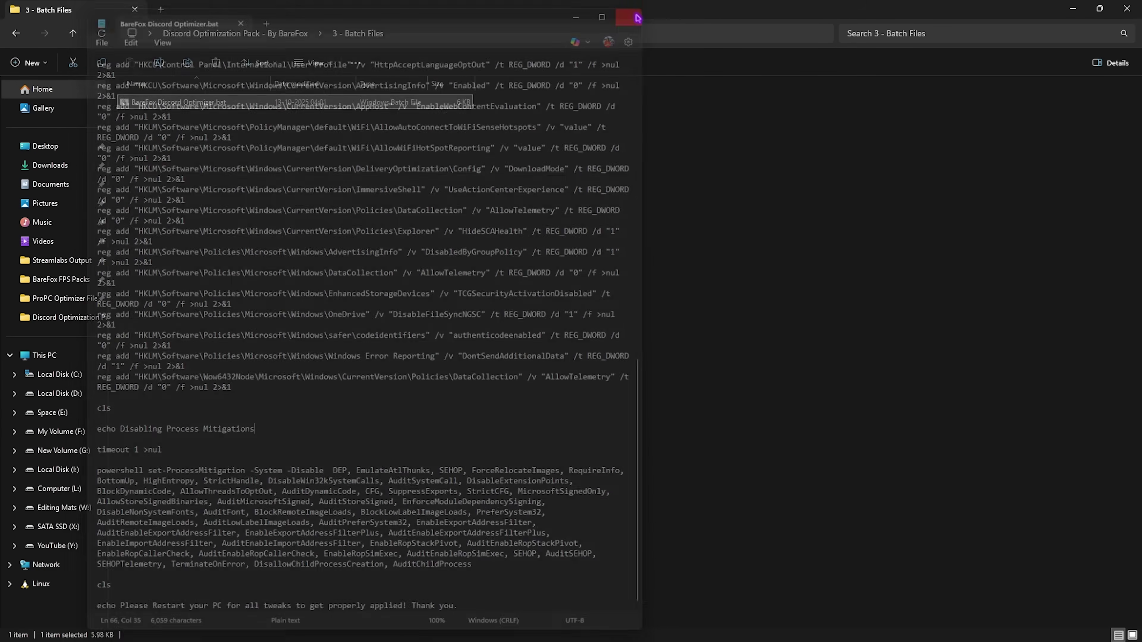
right_click(235, 108)
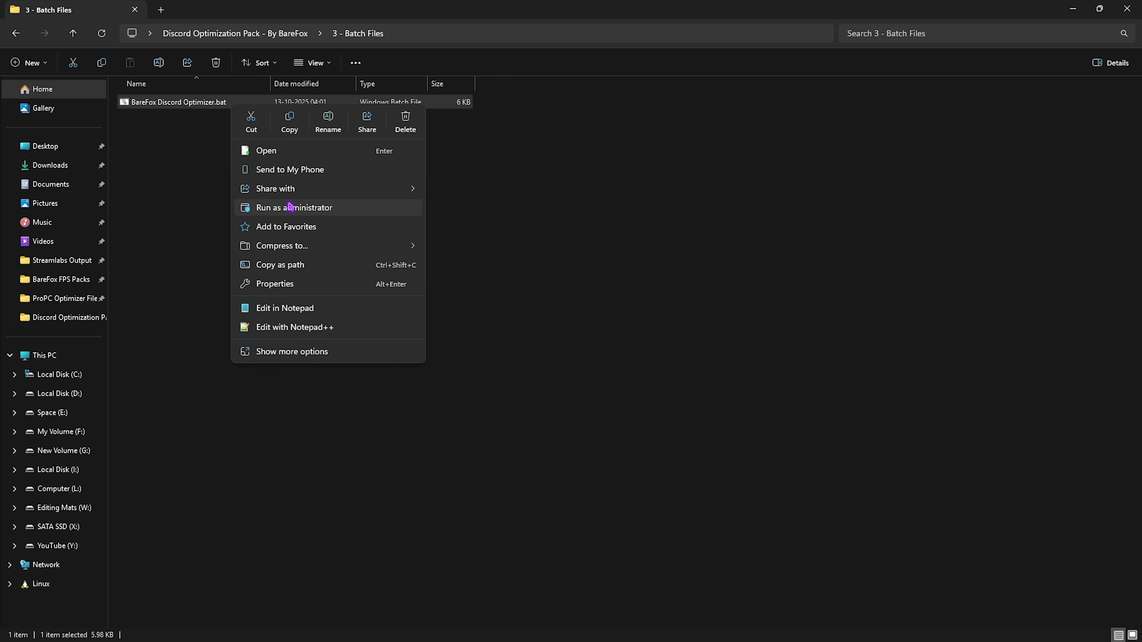
left_click(194, 174)
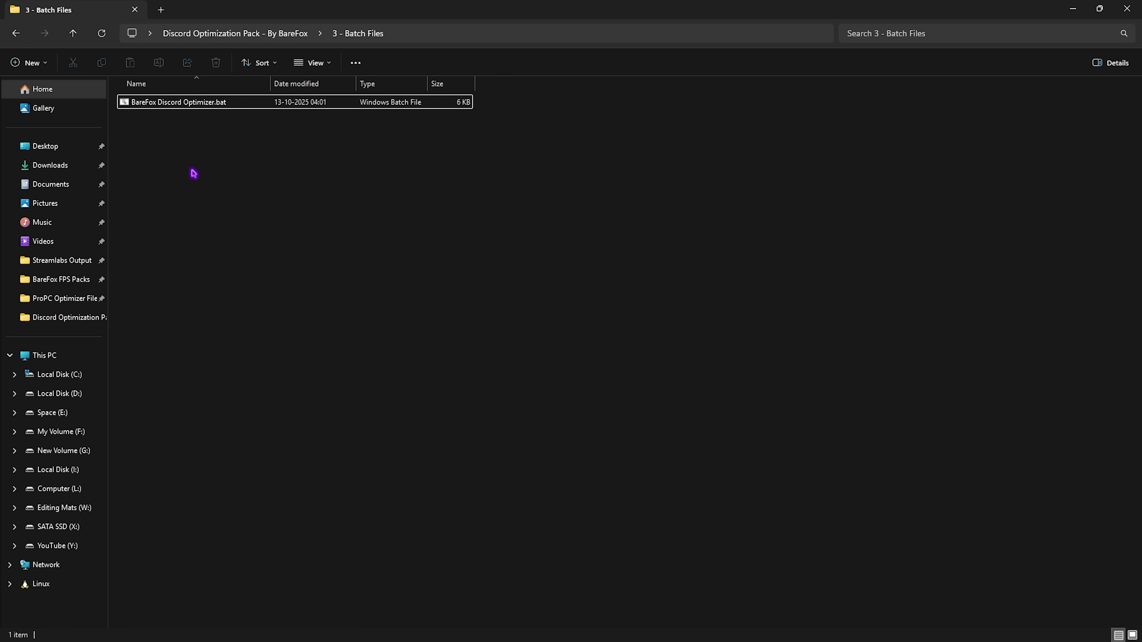
Return to the optimization pack and look through the Keyboard Latency Fix folder inside 4 - Input Delay Improvement.
left_click(234, 34)
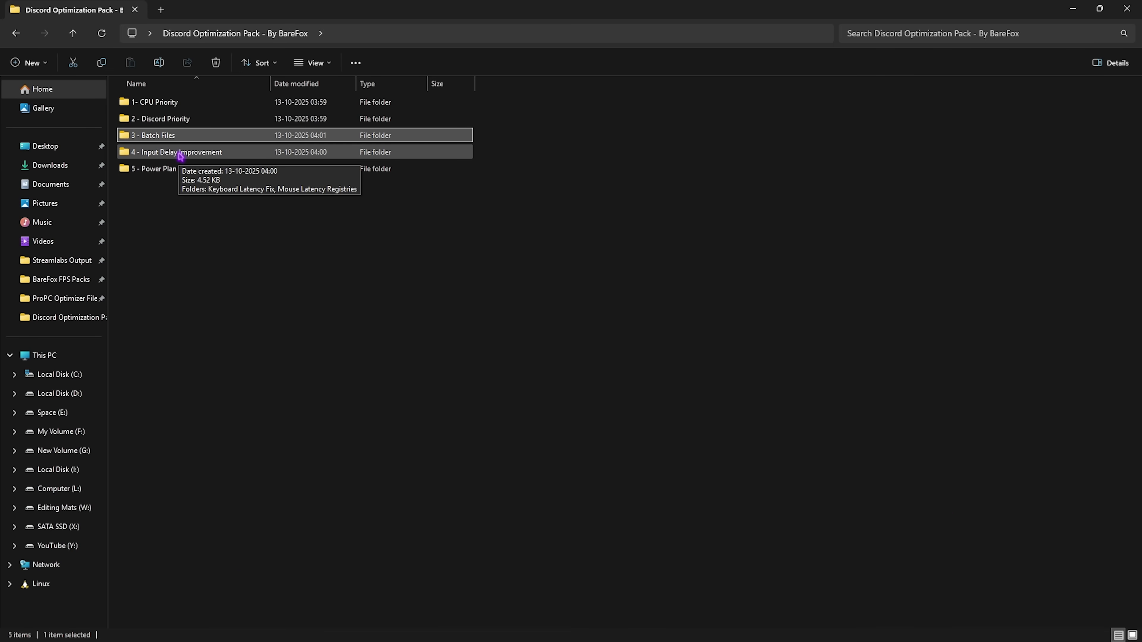
double_click(180, 153)
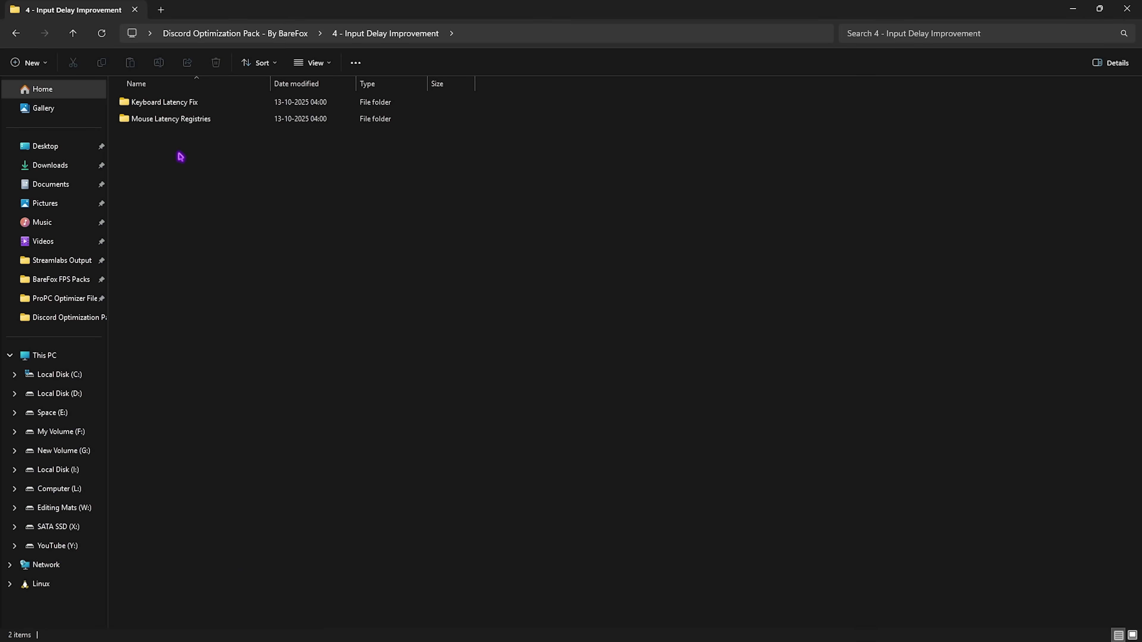
left_click(162, 107)
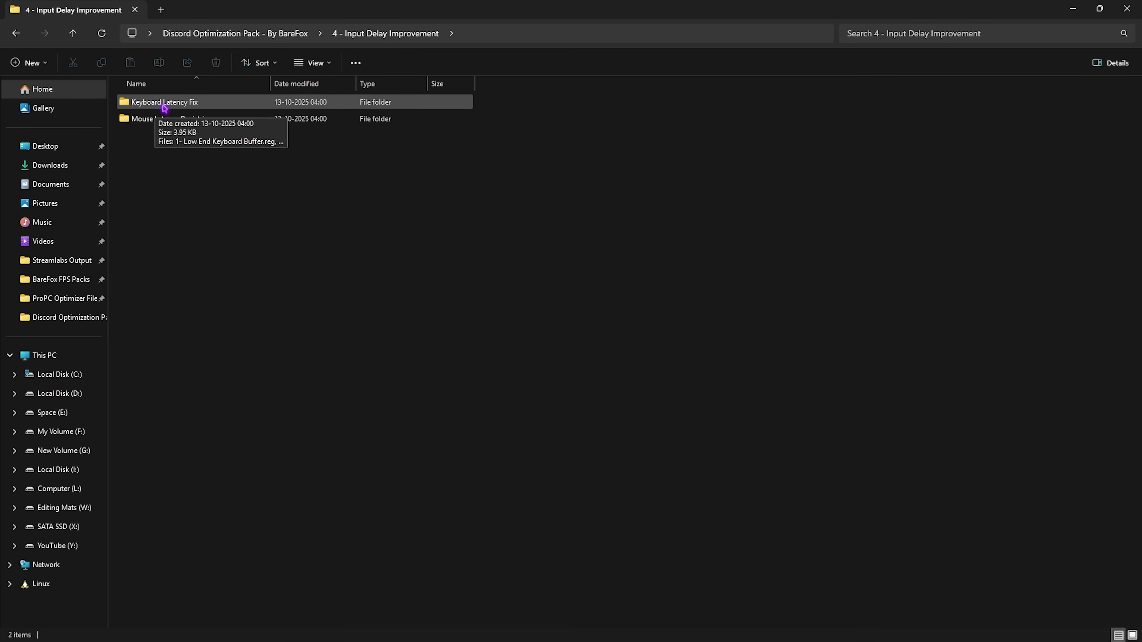
double_click(164, 108)
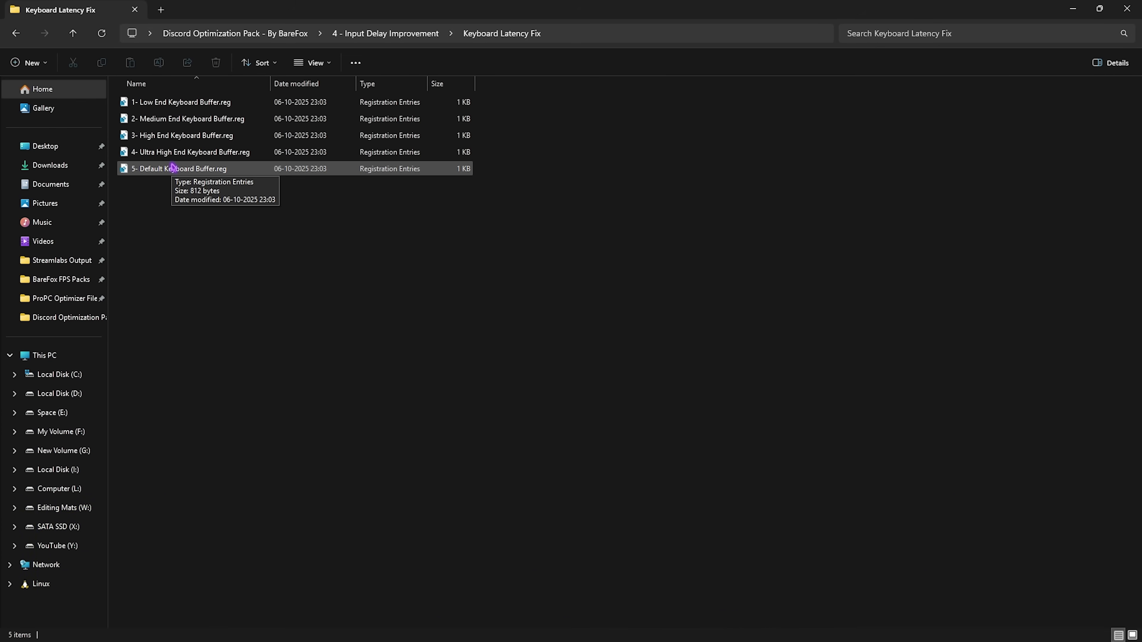
Go back to 4 - Input Delay Improvement, open Mouse Latency Registries and inspect Fix Mouse Curve.reg.
key("alt+Up")
left_click(185, 121)
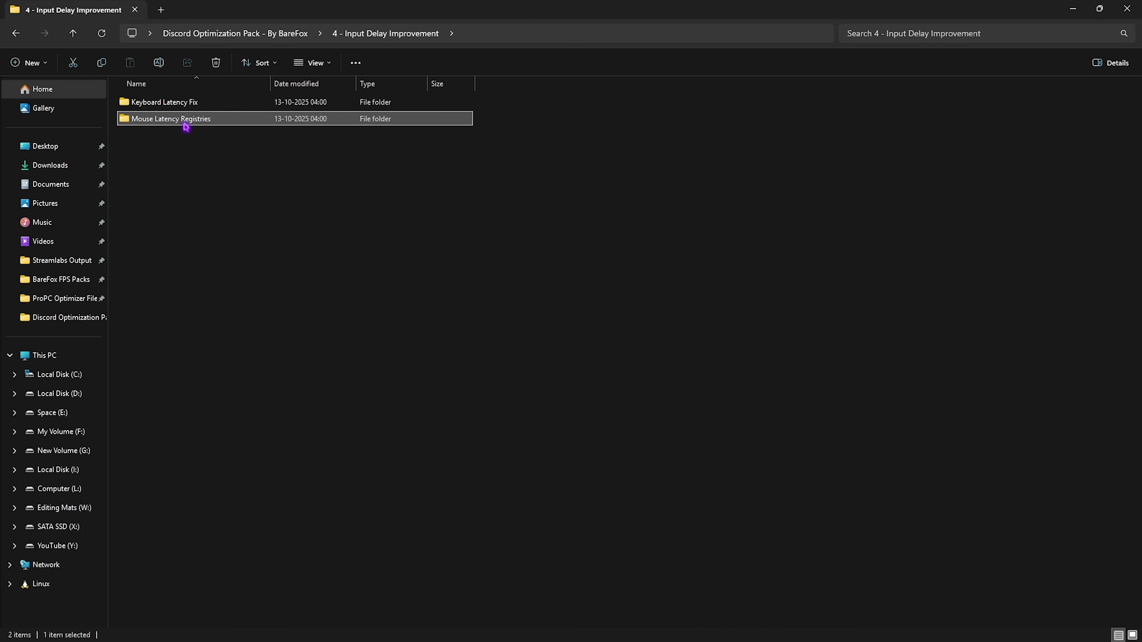
double_click(184, 121)
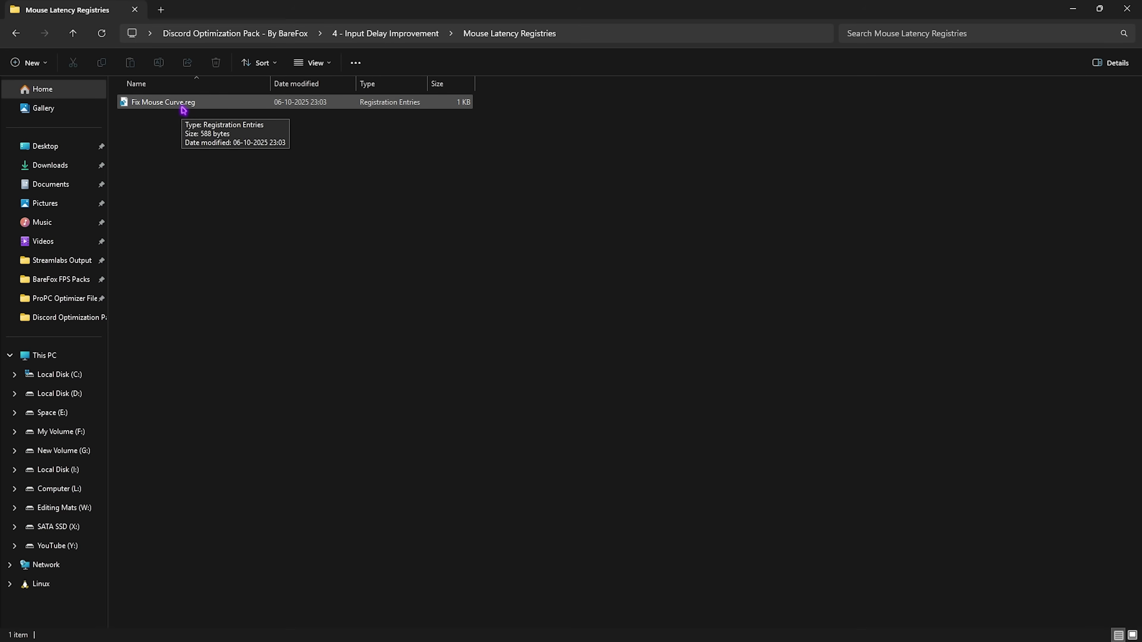
right_click(184, 109)
left_click(231, 308)
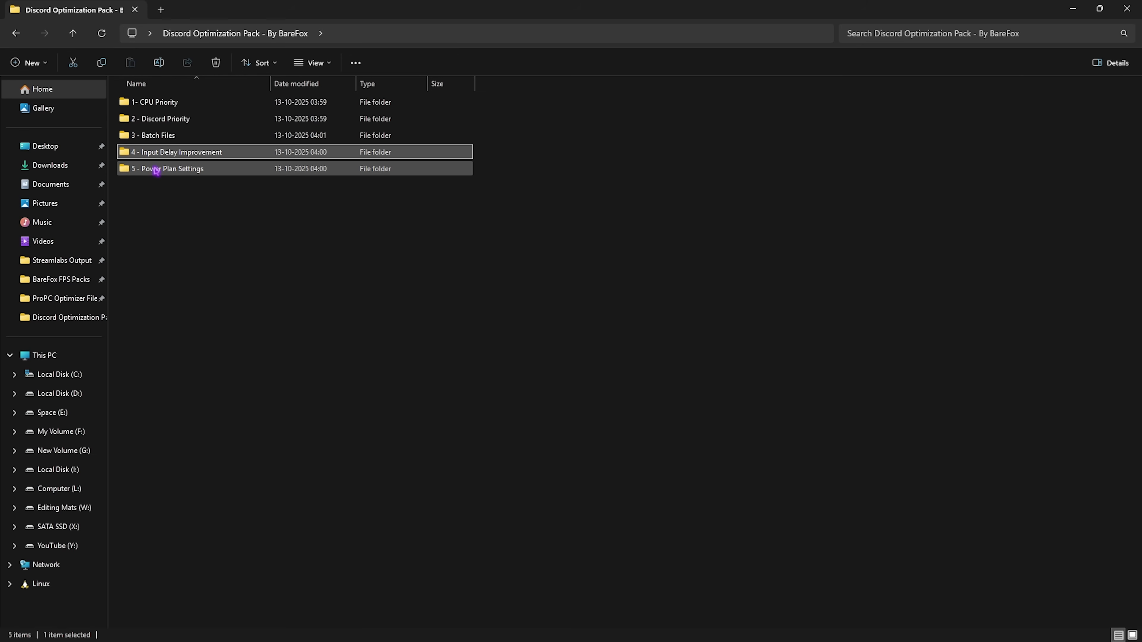
Open the 5 - Power Plan Settings folder and check the available actions for the Import Ultimate Performance Power Plan script.
double_click(182, 169)
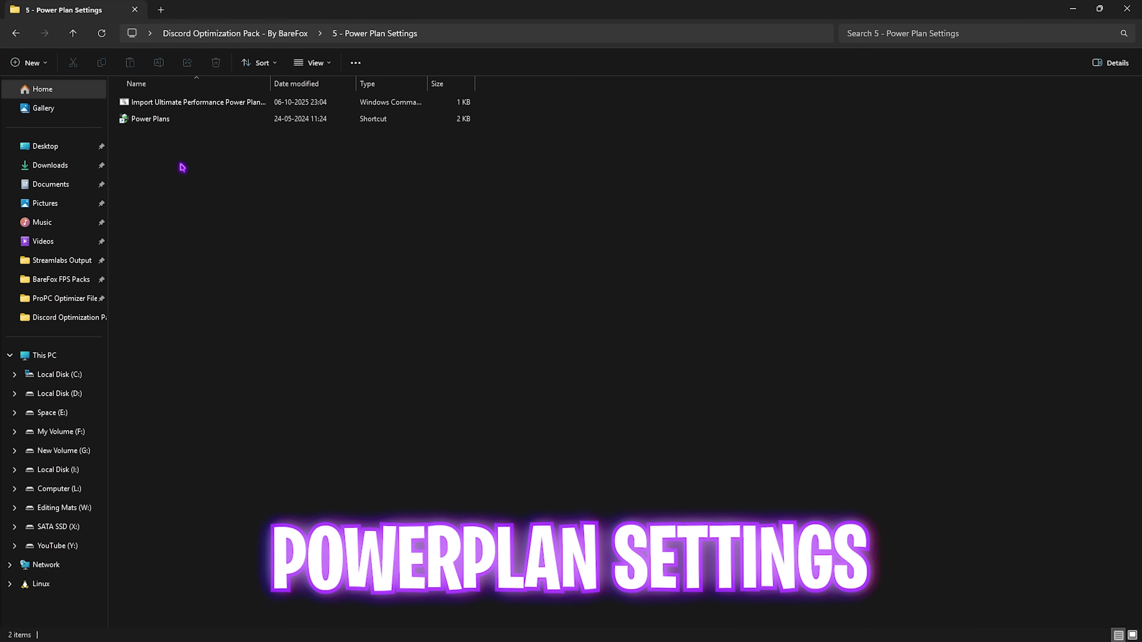
left_click(183, 105)
right_click(183, 105)
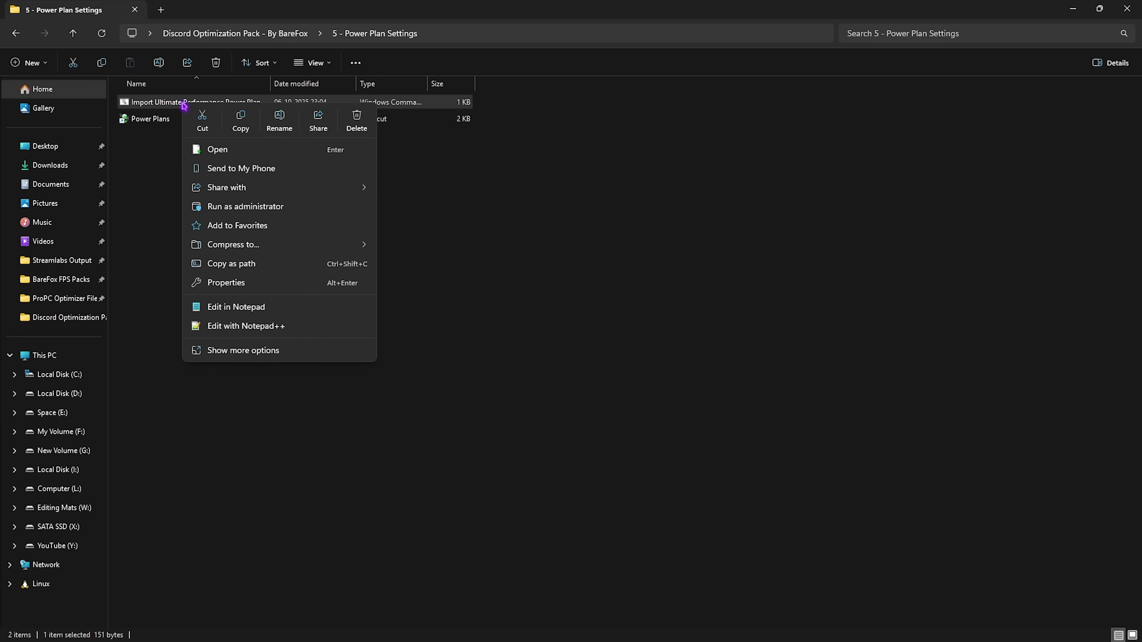
left_click(161, 186)
Open the Power Plans shortcut, expand the additional plans and select the Ultimate Performance power plan.
double_click(154, 124)
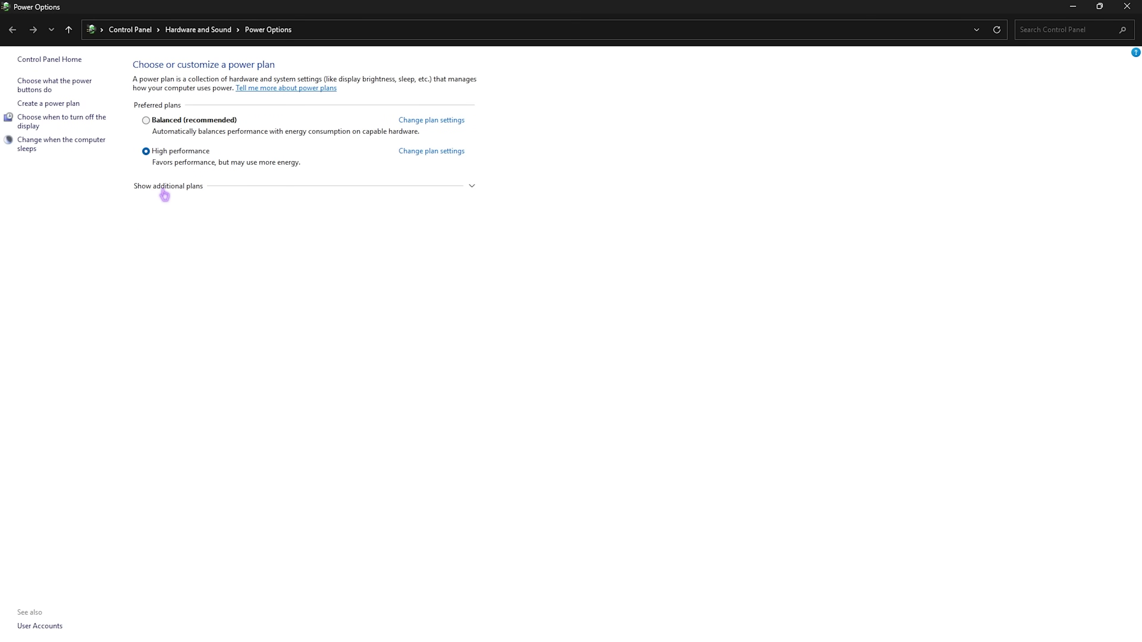
left_click(163, 191)
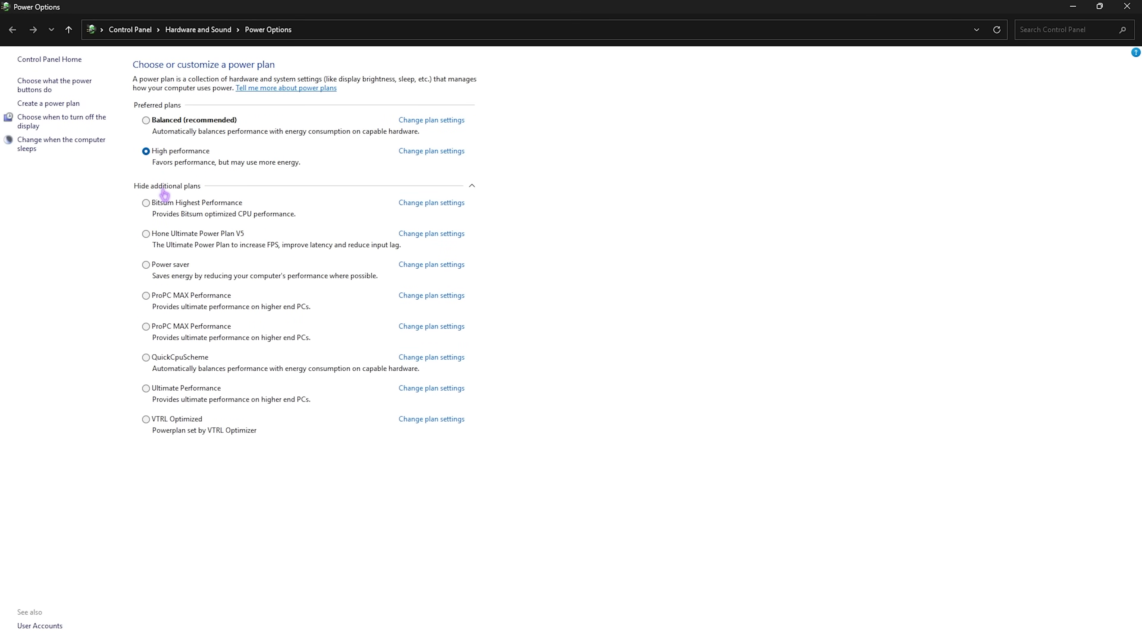
left_click(167, 391)
key("alt+Tab")
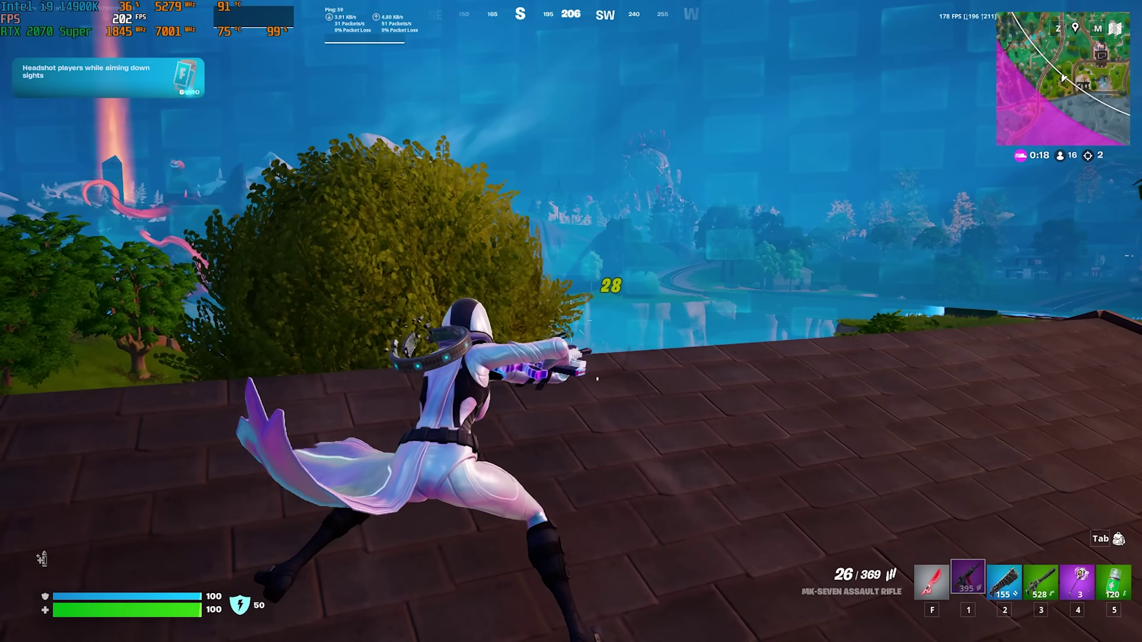
key("r")
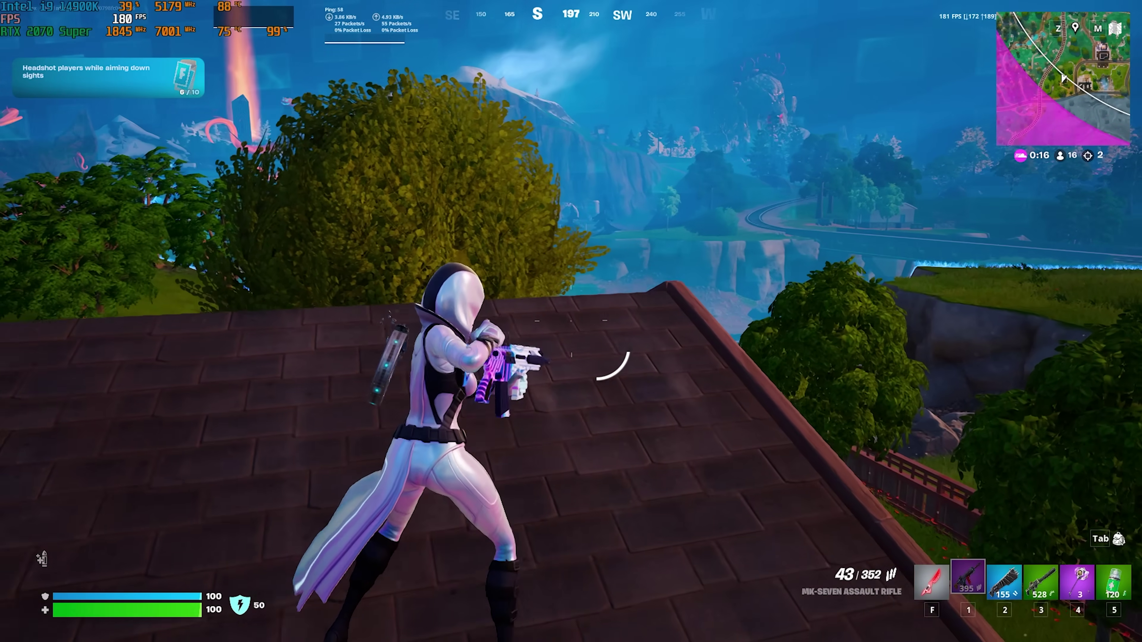
key("w")
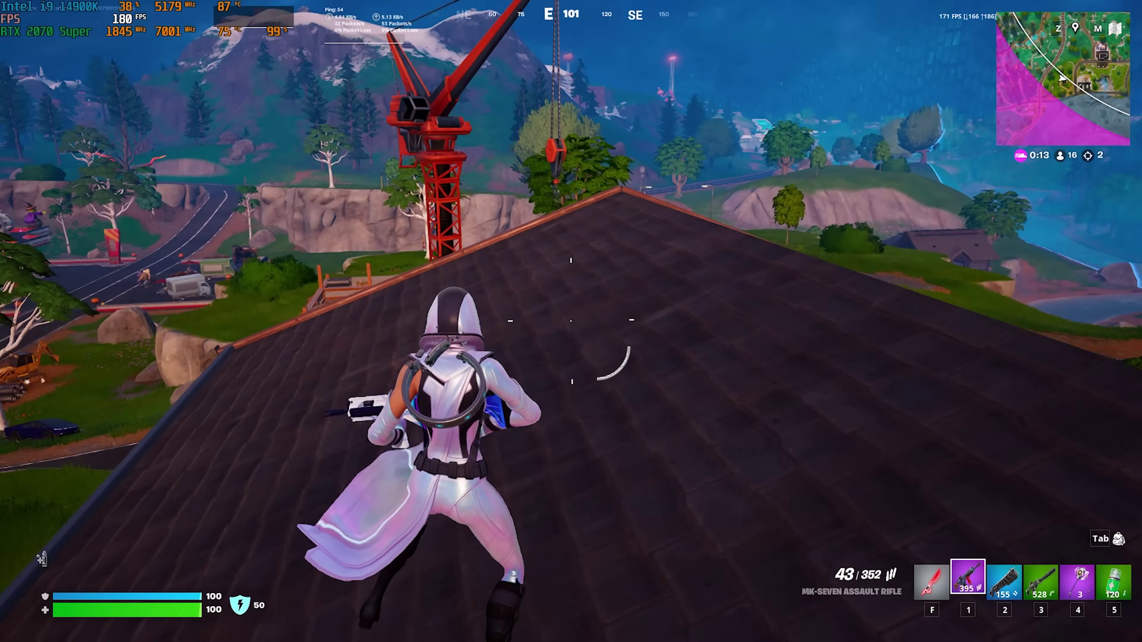
key("w")
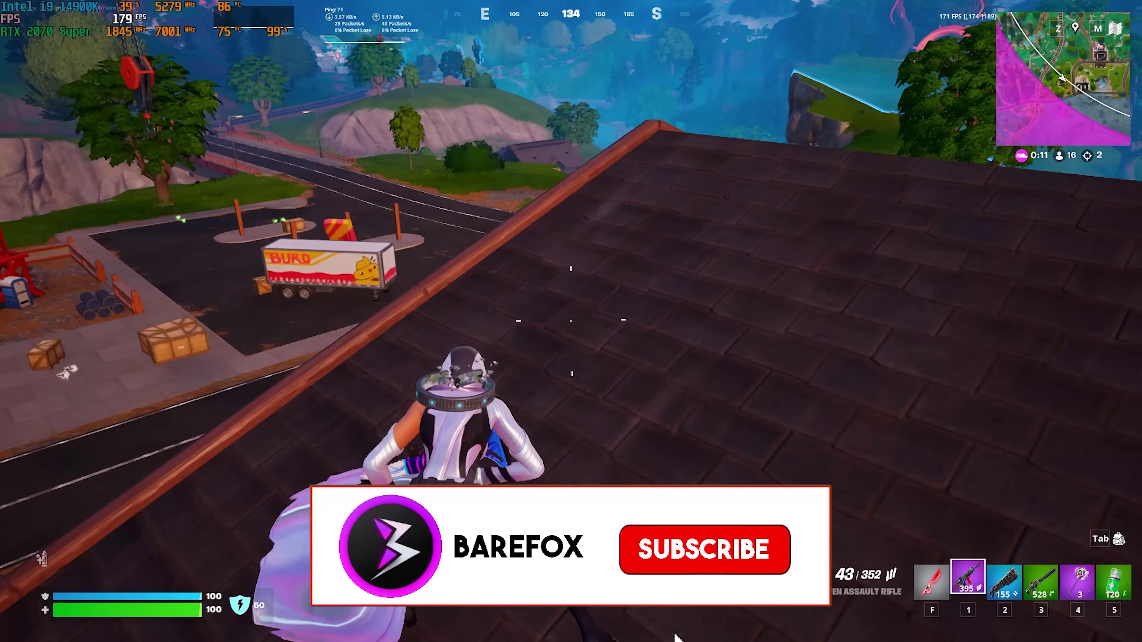
key("w")
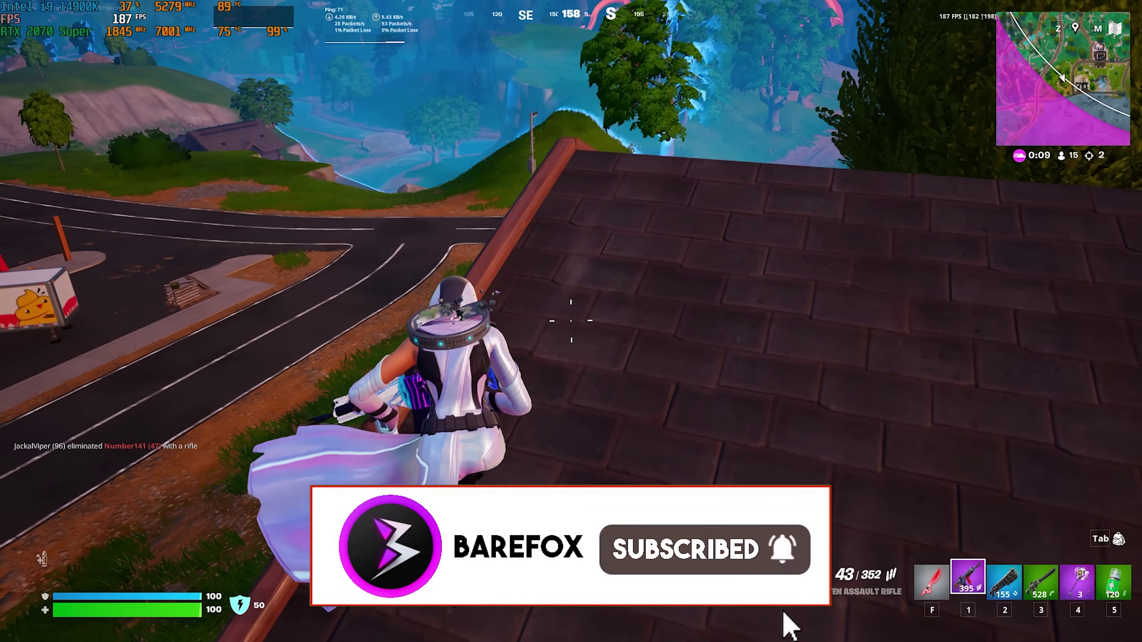